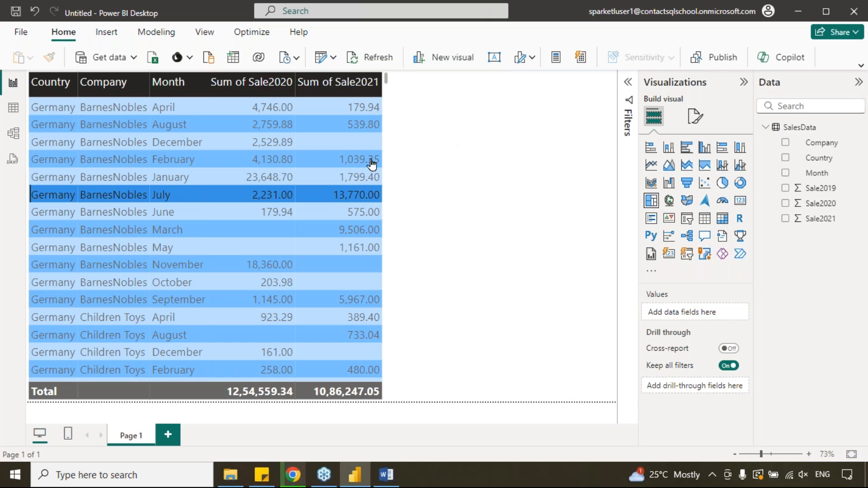
# Build a treemap of Sale2020 by Month beside the table, with data labels and legend turned on
pyautogui.moveTo(508, 400); pyautogui.dragTo(535, 197)
pyautogui.click(785, 173)
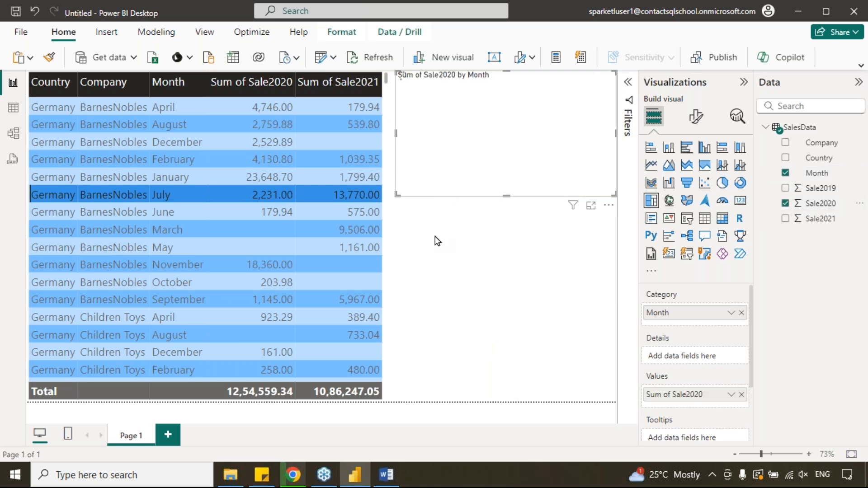
pyautogui.click(694, 118)
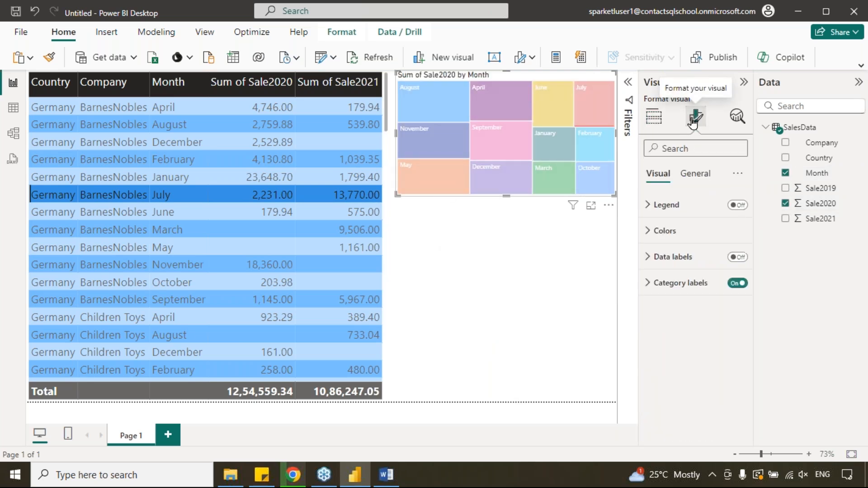
pyautogui.click(737, 257)
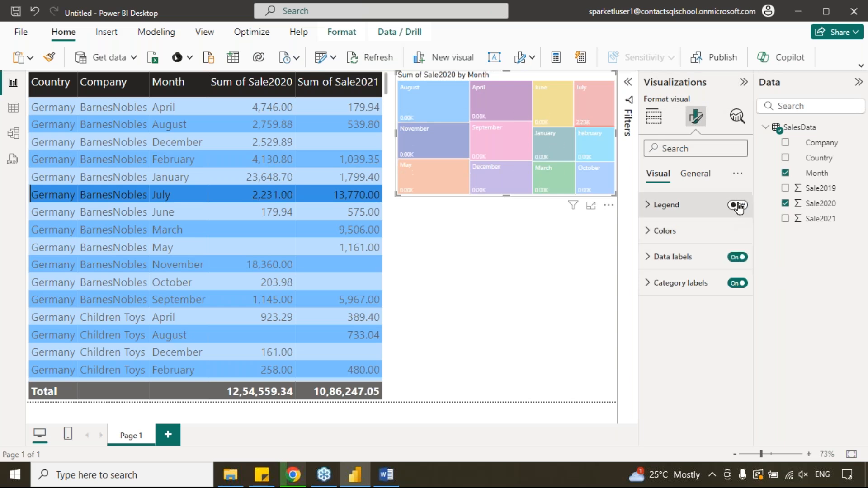
pyautogui.click(737, 206)
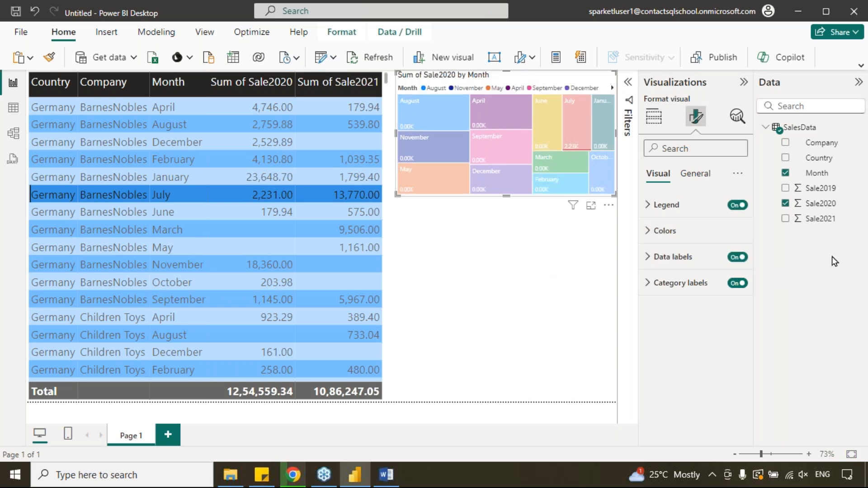
# Replace Sale2020 with Sale2021 as the treemap's values
pyautogui.click(785, 218)
pyautogui.click(784, 205)
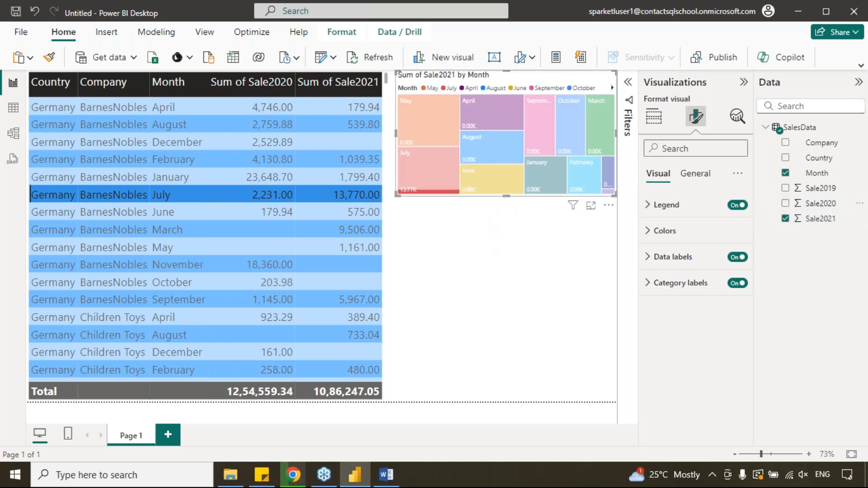
# Make the treemap slightly taller and clear the July row selection that filters it
pyautogui.moveTo(507, 195); pyautogui.dragTo(506, 212)
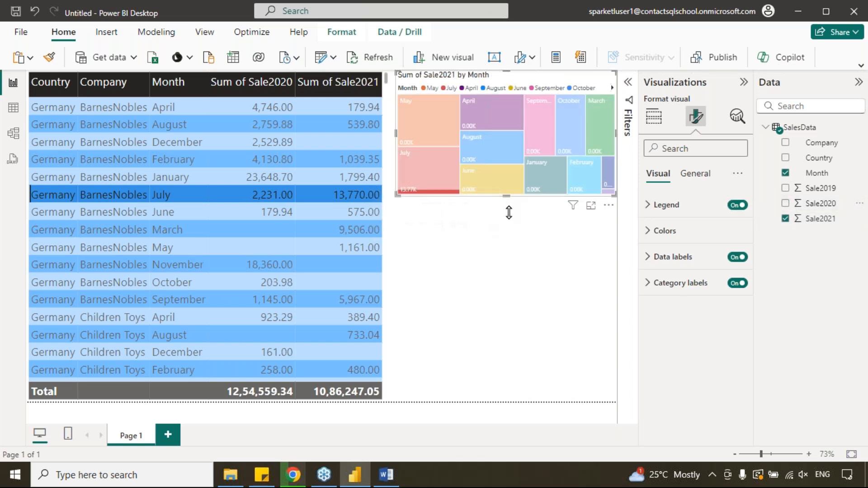
pyautogui.click(436, 195)
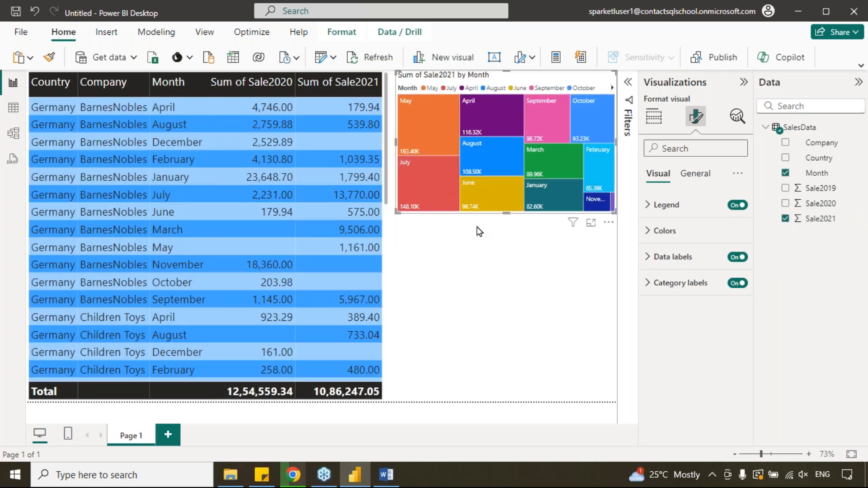
# Add a new card visual showing Sale2020 below the treemap, sized to about half the treemap's width
pyautogui.click(483, 231)
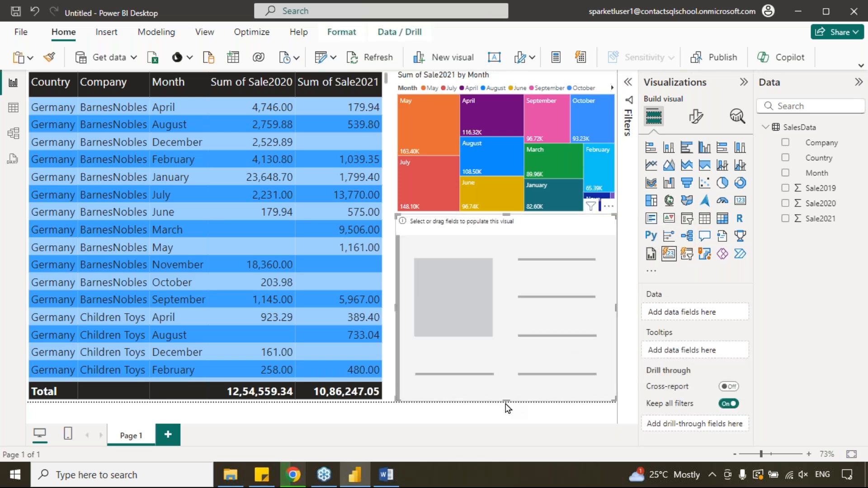
pyautogui.moveTo(507, 402); pyautogui.dragTo(528, 305)
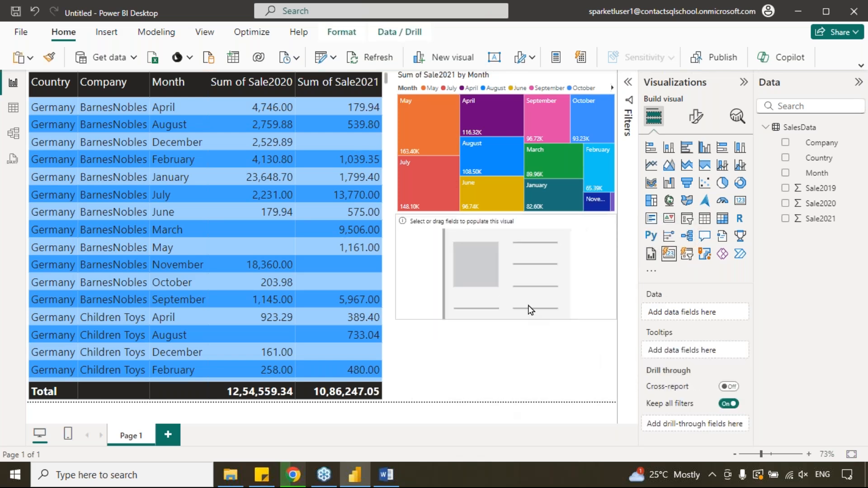
pyautogui.click(785, 204)
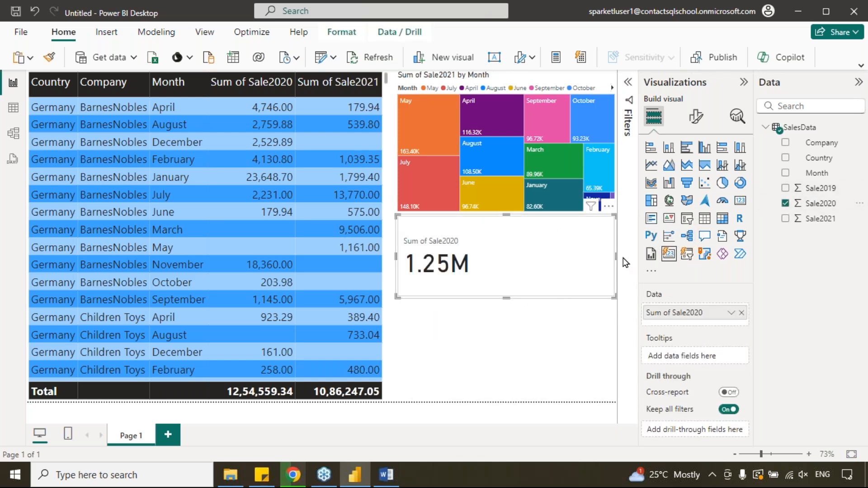
pyautogui.moveTo(615, 257); pyautogui.dragTo(505, 258)
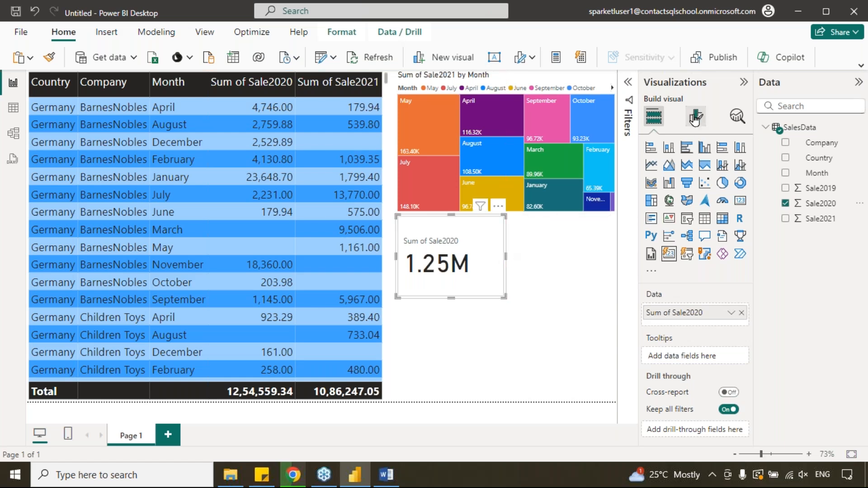
# Set the Sale2020 card's background effect to orange with 57% transparency
pyautogui.click(696, 116)
pyautogui.click(693, 176)
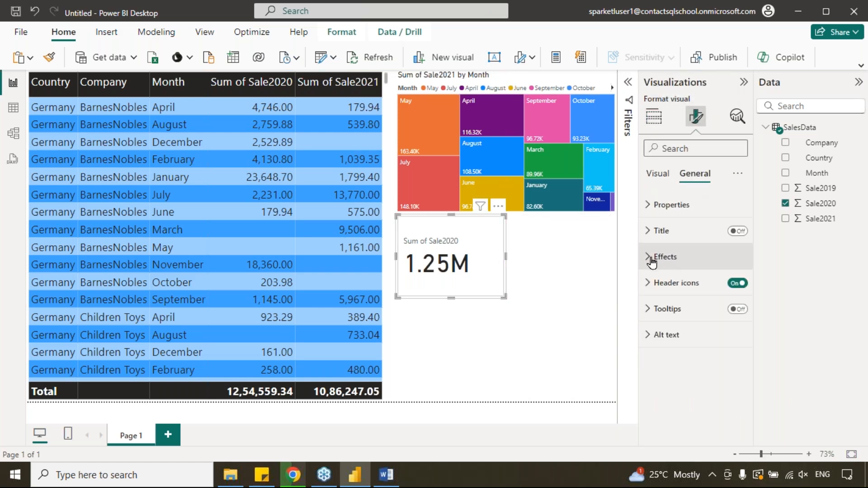
pyautogui.click(664, 258)
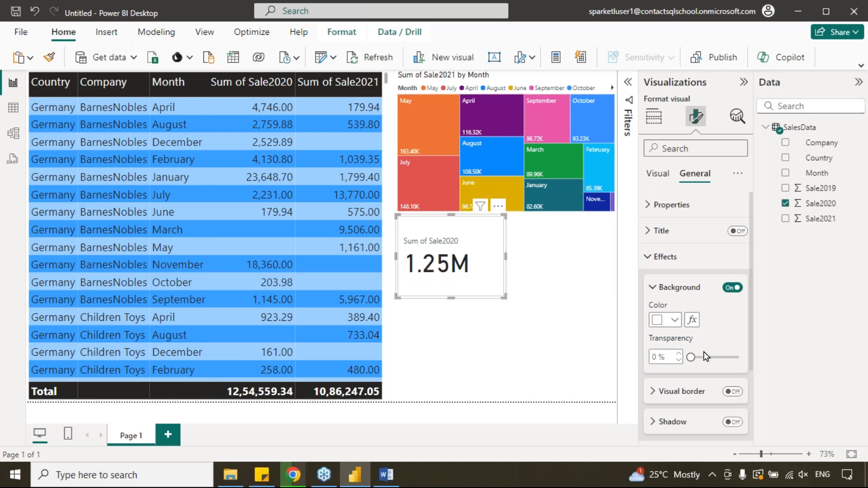
pyautogui.click(669, 320)
pyautogui.click(737, 266)
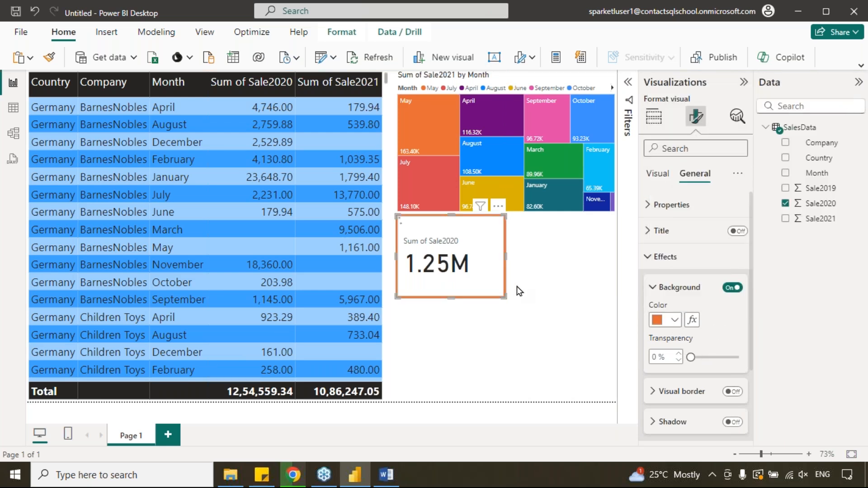
pyautogui.moveTo(690, 357); pyautogui.dragTo(717, 357)
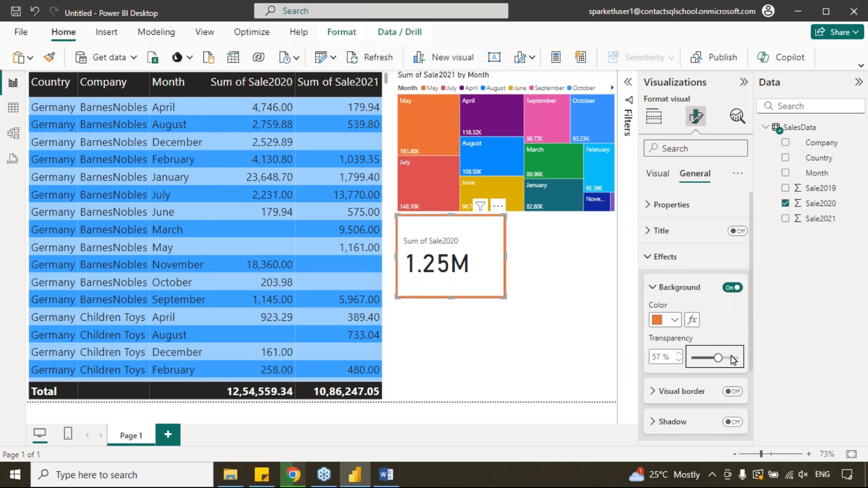
# Turn on the visual border and the shadow for the Sale2020 card
pyautogui.click(732, 391)
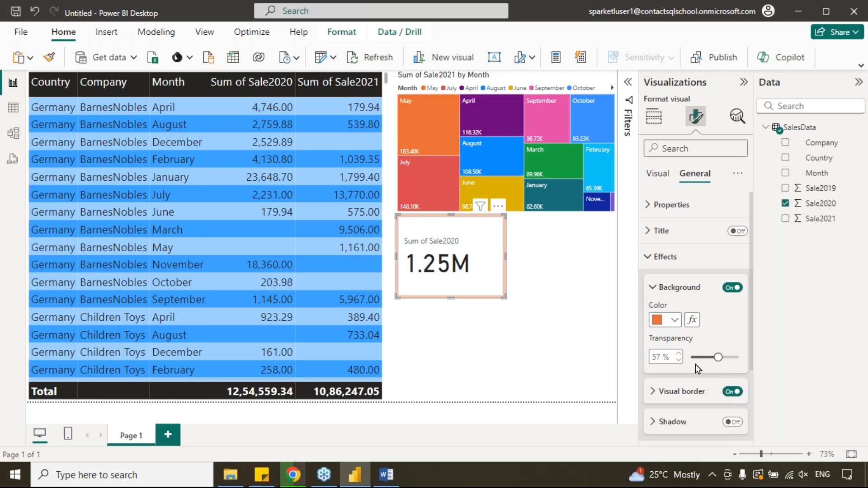
pyautogui.click(731, 422)
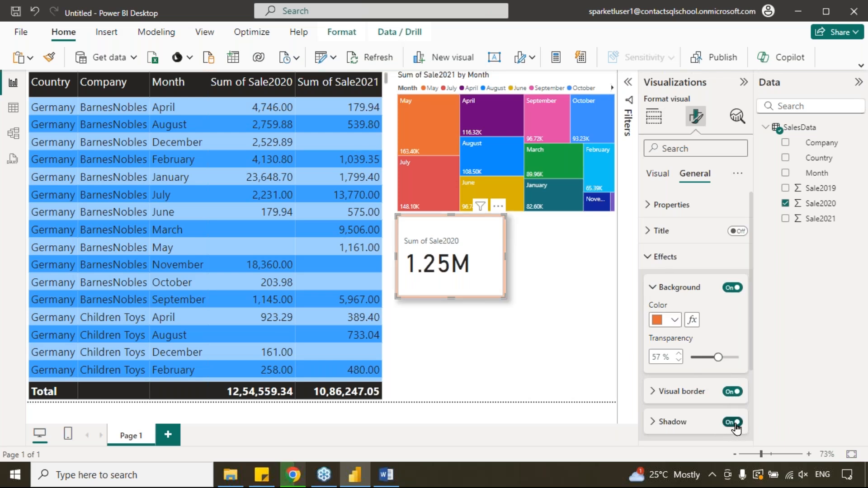
pyautogui.click(562, 266)
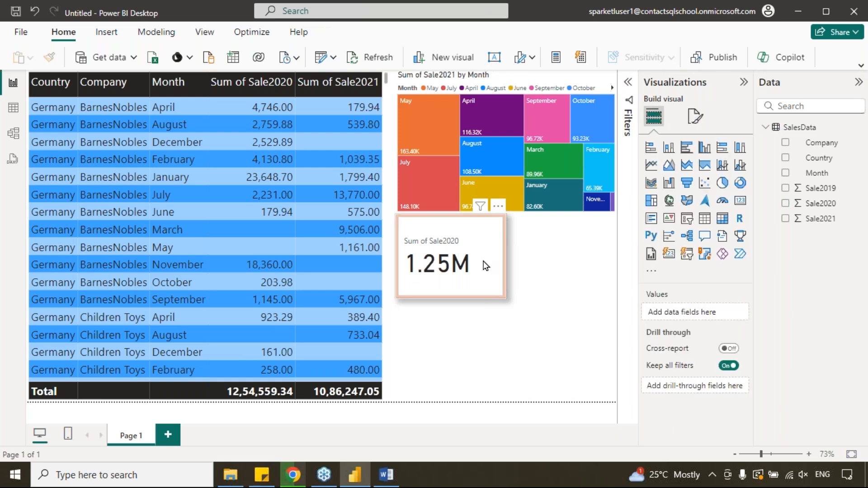
# Duplicate the Sale2020 card, place the copy beside it with a small gap, and switch the copy's field to Sale2021
pyautogui.click(456, 245)
pyautogui.hotkey('ctrl', 'c')
pyautogui.hotkey('ctrl', 'v')
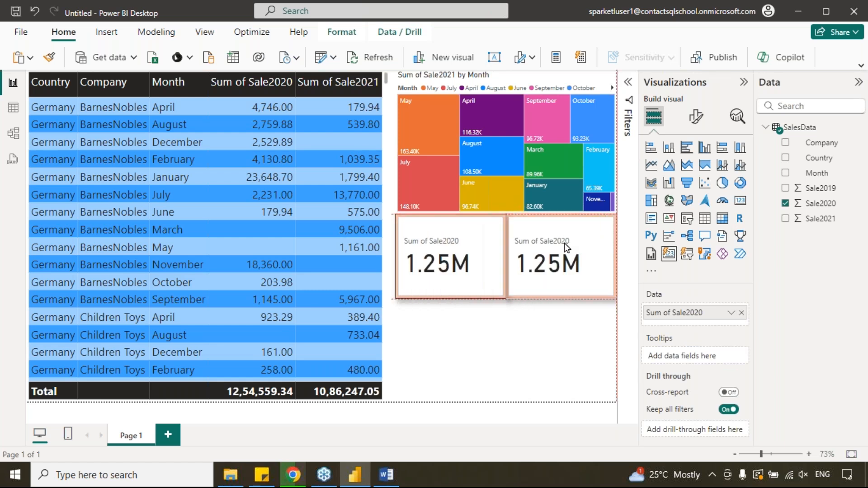
pyautogui.moveTo(507, 253); pyautogui.dragTo(513, 255)
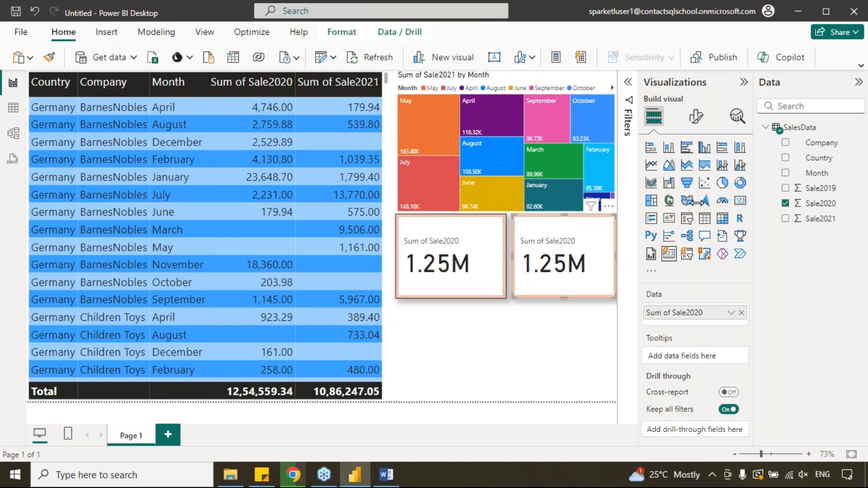
pyautogui.click(786, 219)
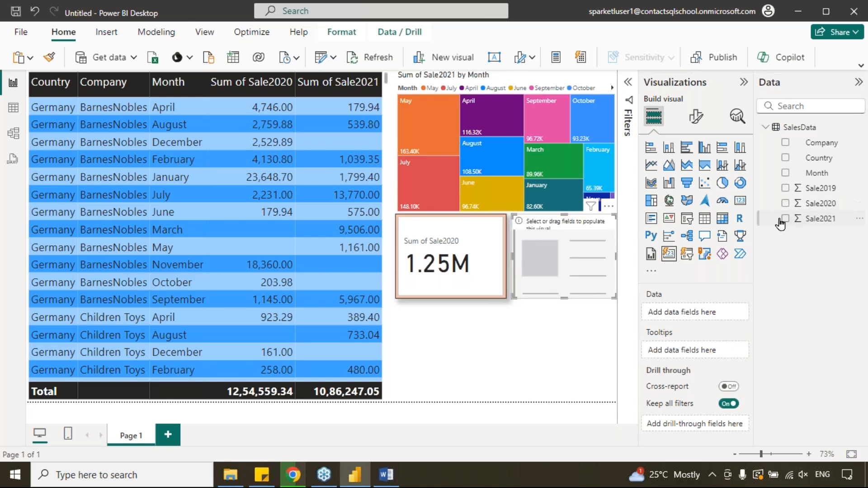
pyautogui.click(498, 334)
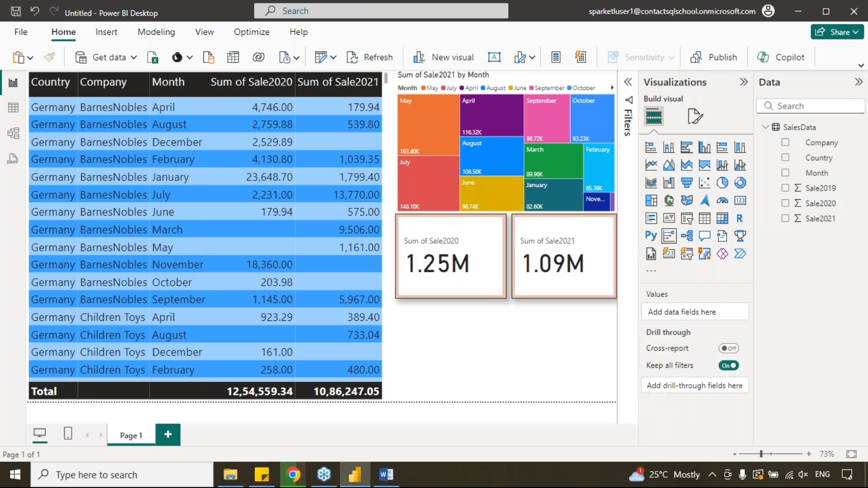
# Add a funnel chart of Sale2020 by Month below the cards, widened to span both of them
pyautogui.click(785, 174)
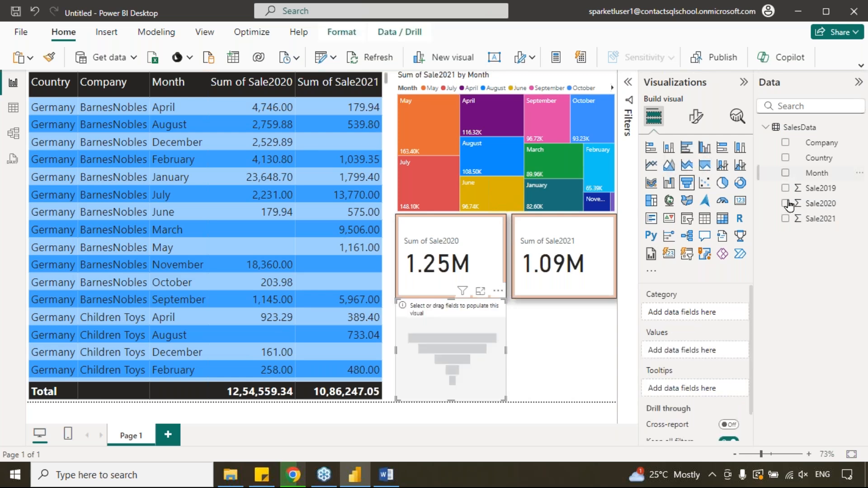
pyautogui.moveTo(506, 351); pyautogui.dragTo(622, 354)
pyautogui.click(498, 421)
# Duplicate Page 1 and rename the copy as Page 2
pyautogui.rightClick(129, 435)
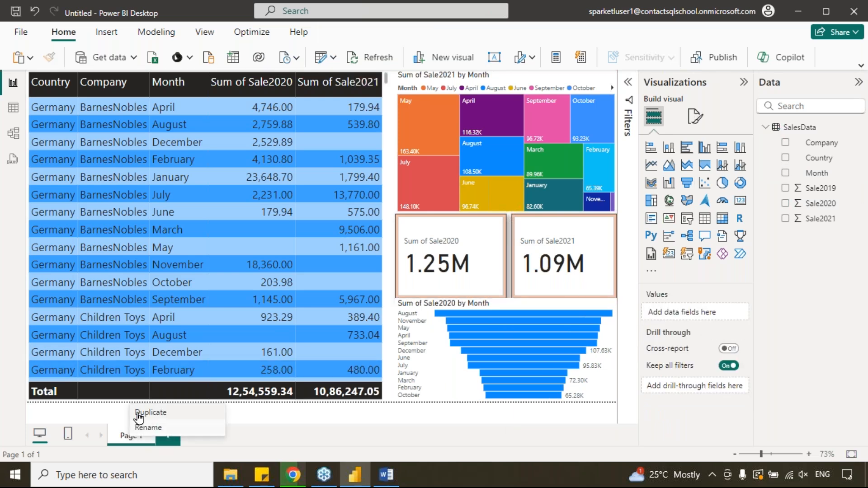
pyautogui.click(146, 412)
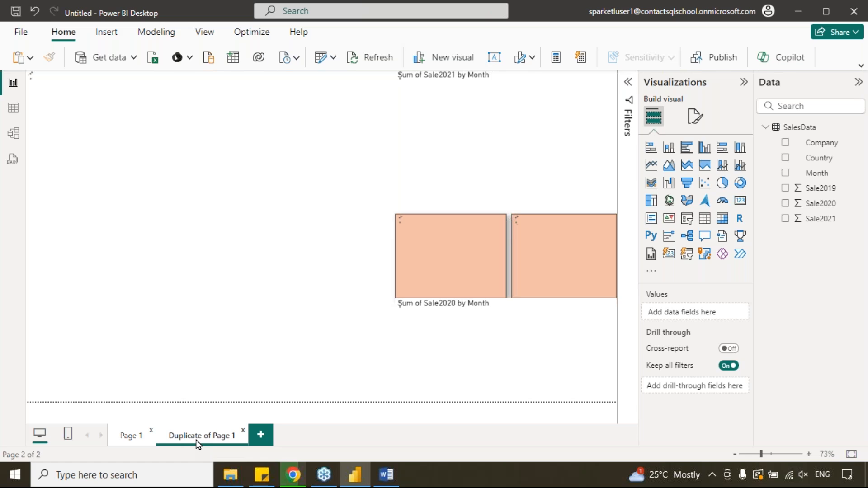
pyautogui.doubleClick(196, 440)
pyautogui.moveTo(213, 434); pyautogui.dragTo(146, 434)
pyautogui.press('BackSpace')
pyautogui.moveTo(210, 437); pyautogui.dragTo(216, 430)
pyautogui.write('2')
pyautogui.click(329, 417)
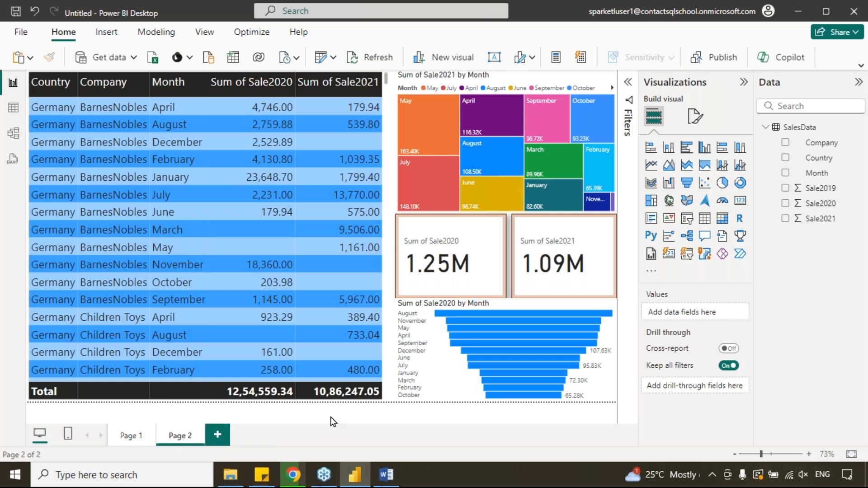
# Change Page 2's table to a matrix with Country and Month rows and Company columns, and shorten it to fit its rows
pyautogui.click(325, 277)
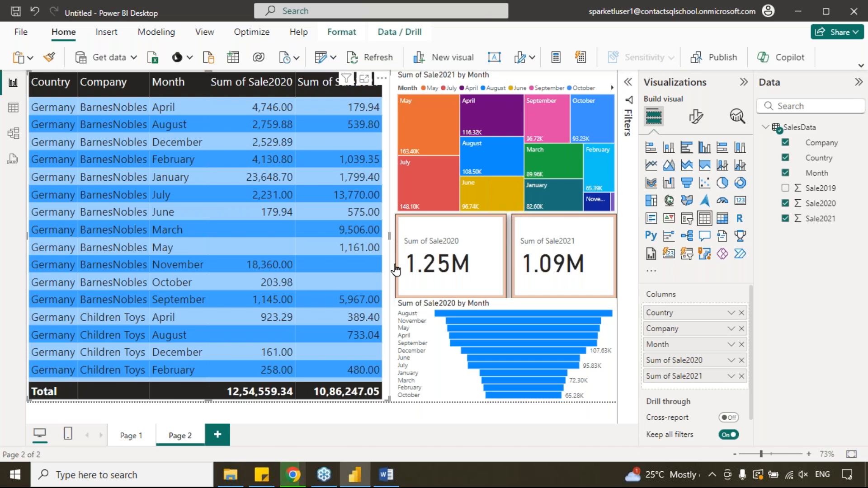
pyautogui.hotkey('ctrl', 'z')
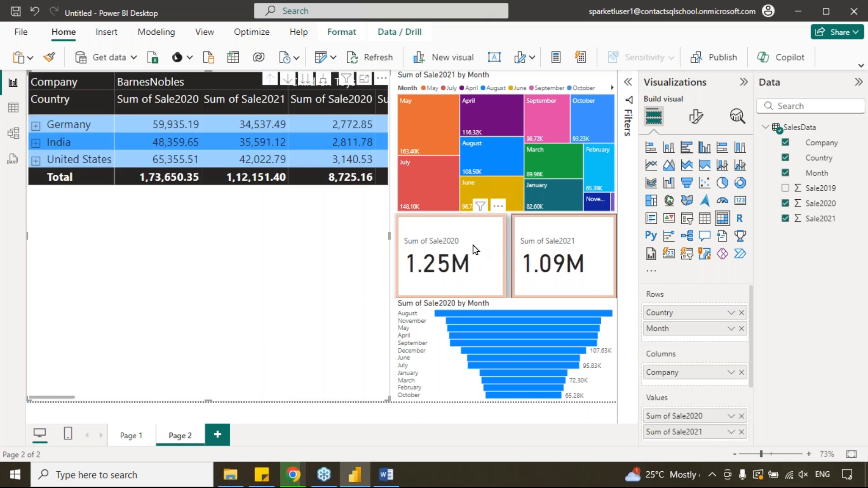
pyautogui.moveTo(220, 402); pyautogui.dragTo(257, 192)
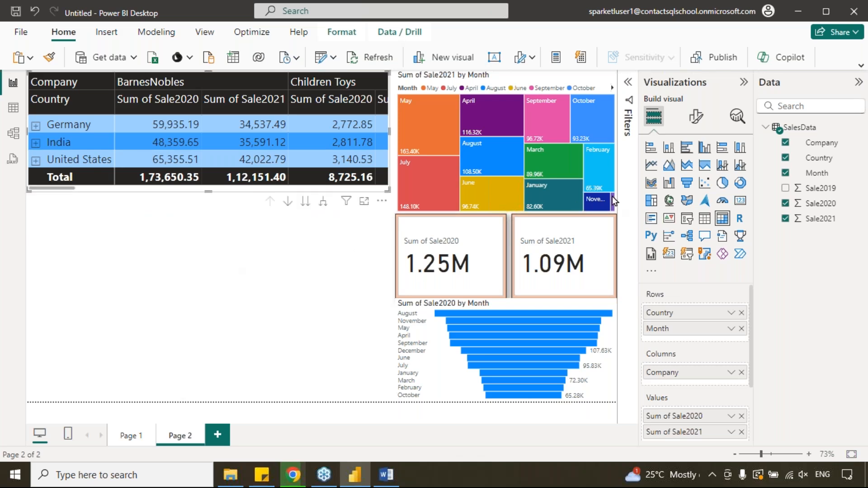
# Add a line chart of Sale2020 by Company in the empty space below the matrix
pyautogui.click(650, 168)
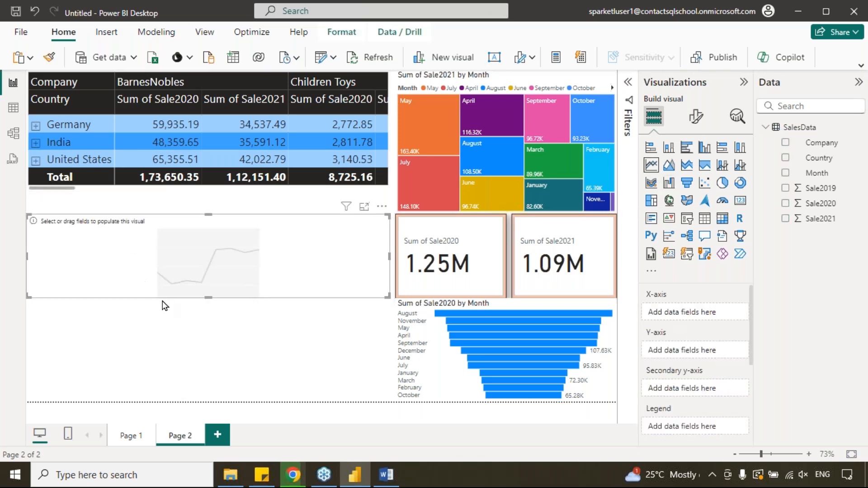
pyautogui.moveTo(207, 298); pyautogui.dragTo(208, 393)
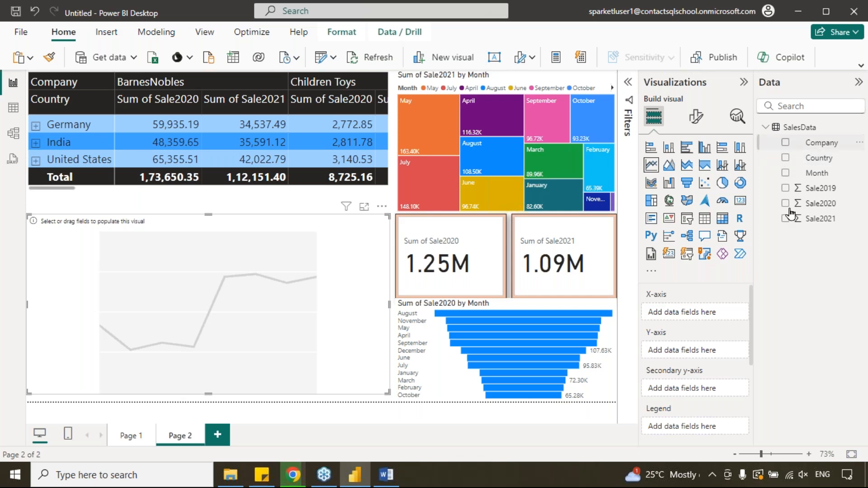
pyautogui.click(785, 142)
pyautogui.click(785, 203)
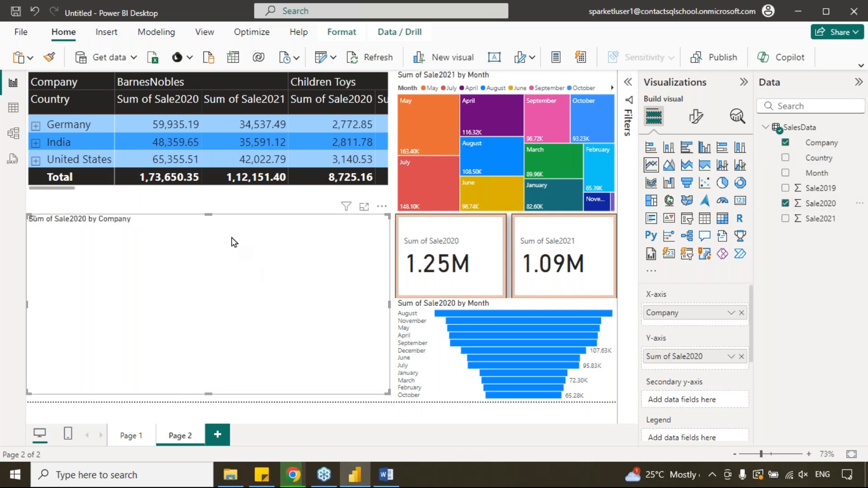
# Extend the line chart up to the matrix's lower edge and convert it to an area chart
pyautogui.click(207, 216)
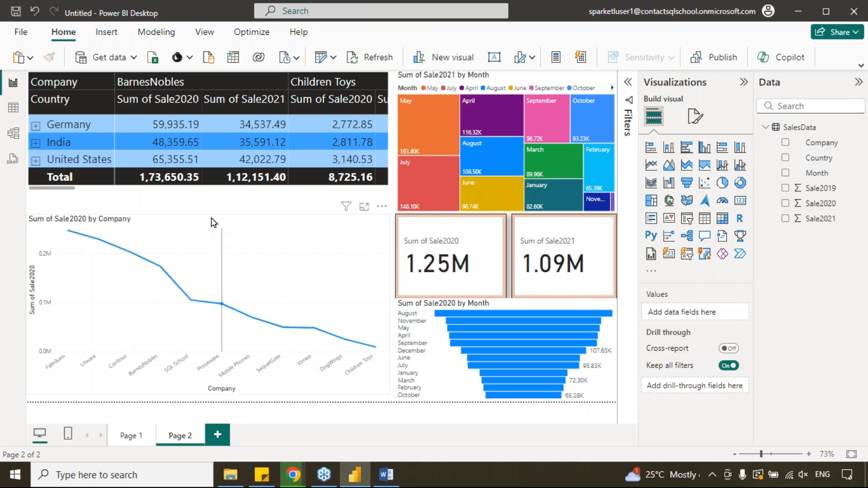
pyautogui.moveTo(215, 218); pyautogui.dragTo(217, 191)
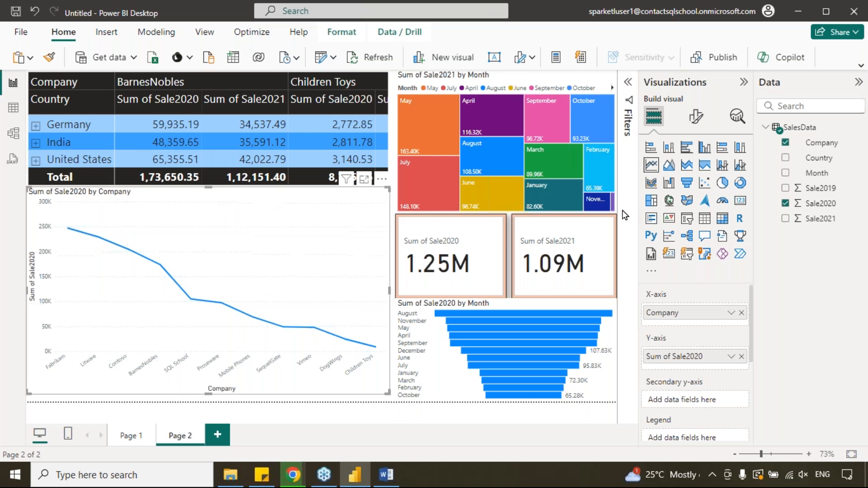
pyautogui.click(668, 165)
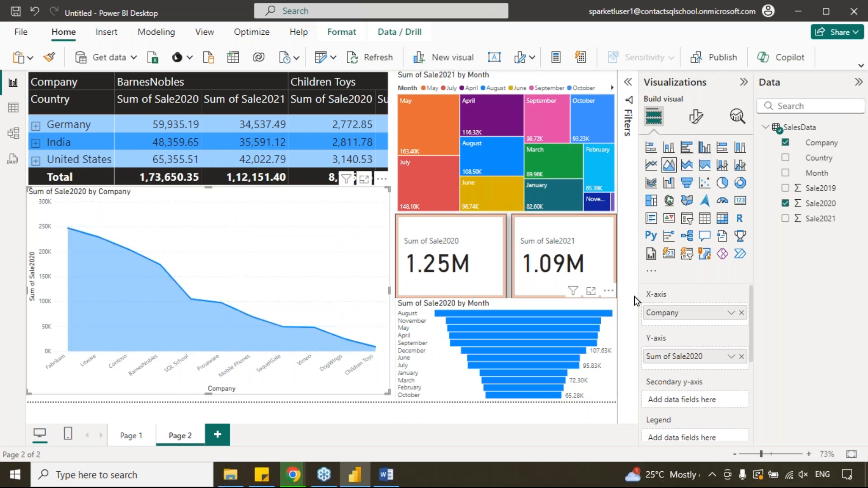
# Save the report to the Desktop folder under the name PowerBI_Report_FromDesktop
pyautogui.click(17, 12)
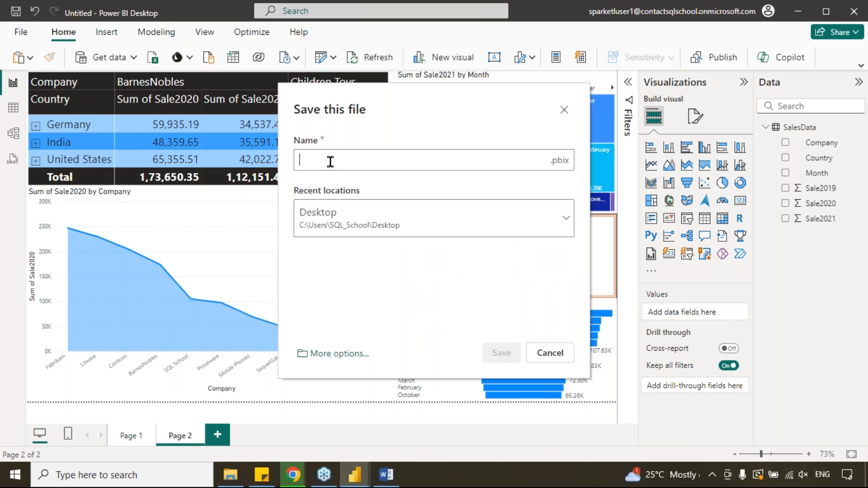
pyautogui.write('rEPROT')
pyautogui.doubleClick(331, 161)
pyautogui.write('Power')
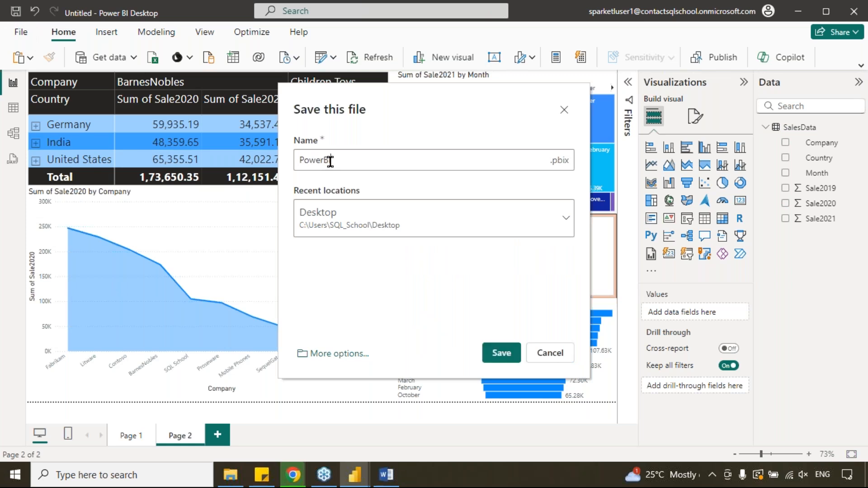
pyautogui.write('BI Report_From')
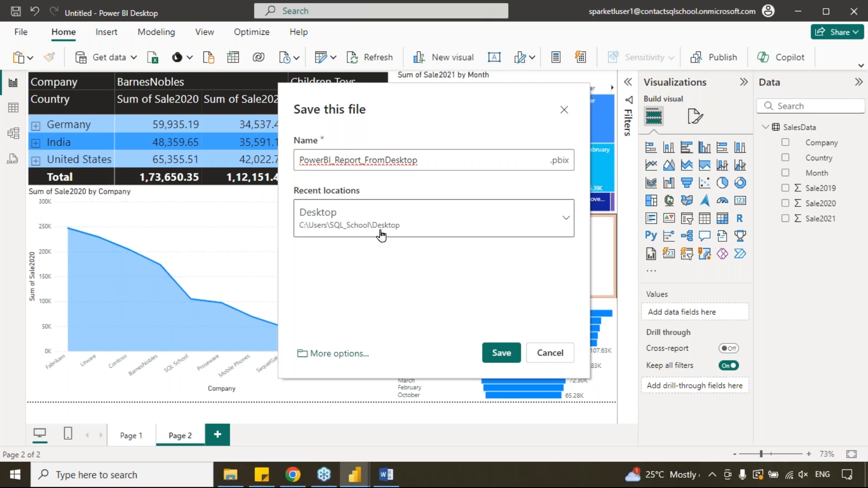
pyautogui.click(501, 353)
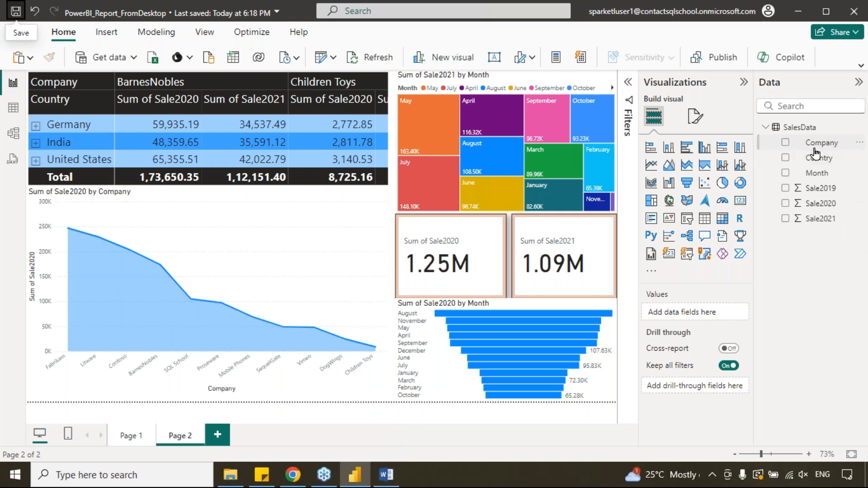
# Switch to the gateway notes in Word and open the Step 2 data gateway download link in the browser
pyautogui.click(386, 475)
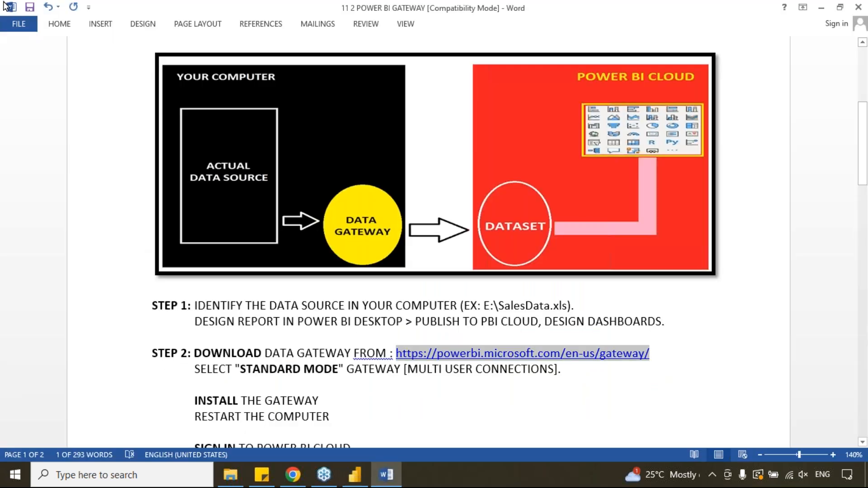
pyautogui.click(463, 380)
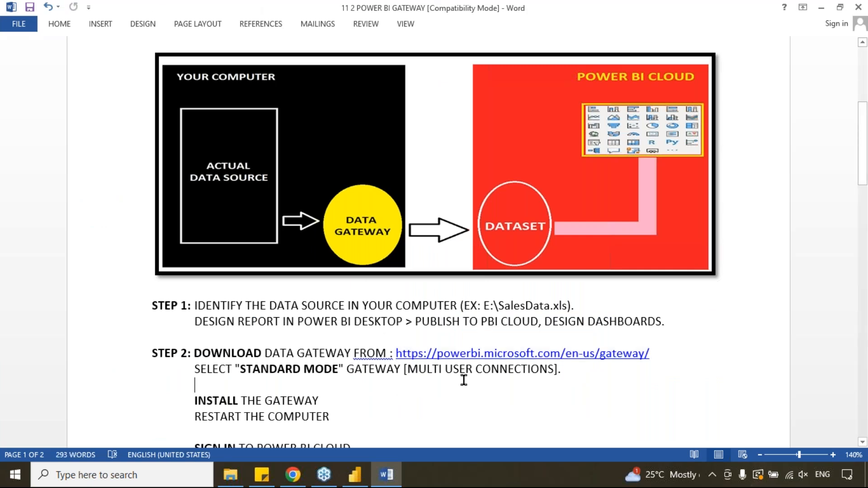
pyautogui.keyDown('ctrl'); pyautogui.click(437, 354); pyautogui.keyUp('ctrl')
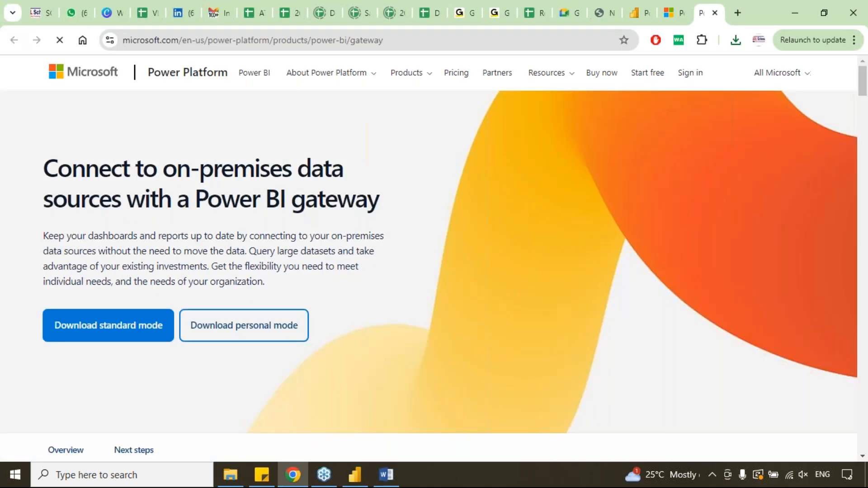
# Download the personal mode installer of the on-premises data gateway
pyautogui.click(227, 327)
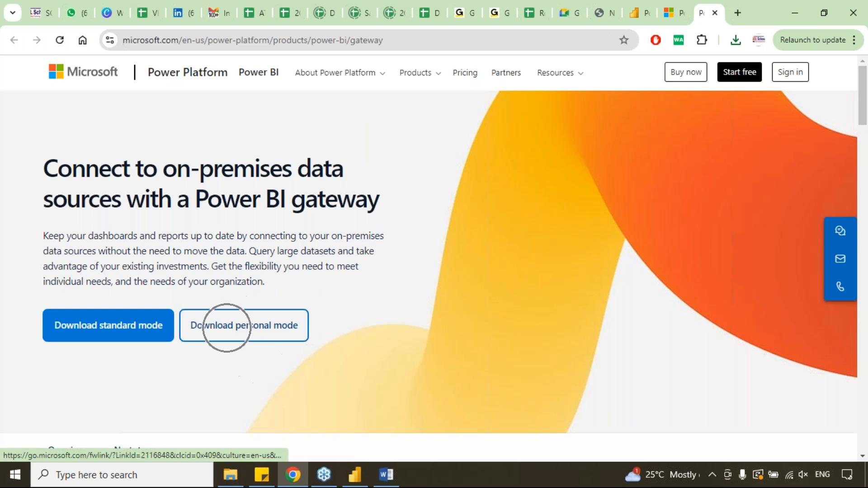
pyautogui.click(227, 326)
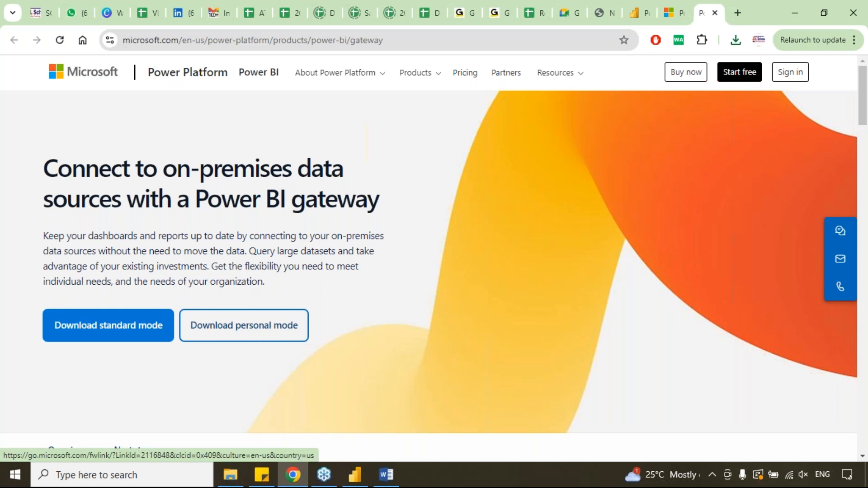
pyautogui.click(86, 337)
pyautogui.click(208, 327)
pyautogui.click(112, 324)
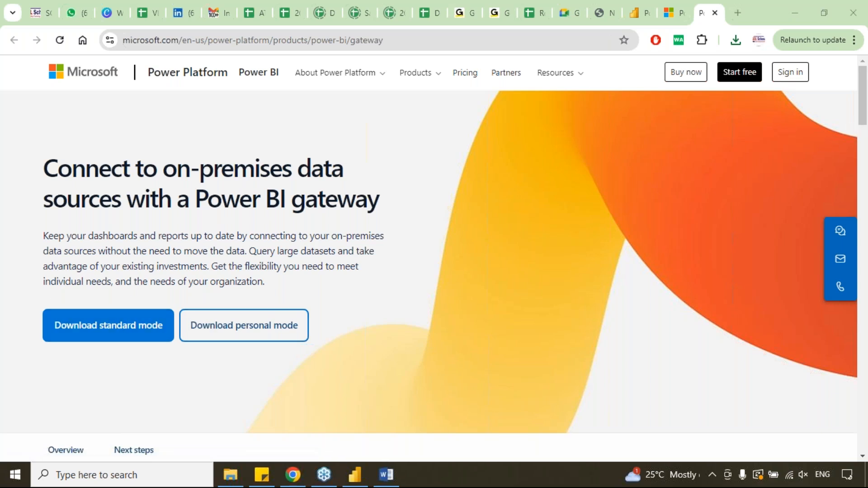
# Run the downloaded personal mode gateway installer from the Downloads folder, accept the terms of use and start the installation in the default location
pyautogui.click(735, 40)
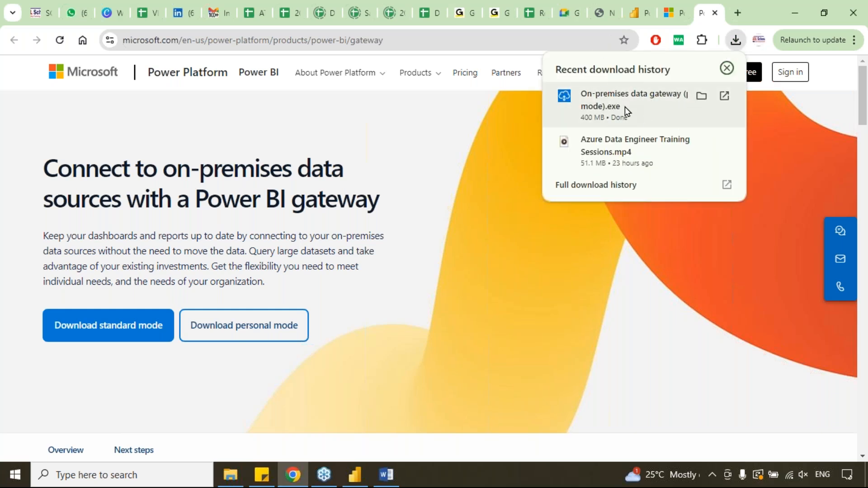
pyautogui.click(701, 96)
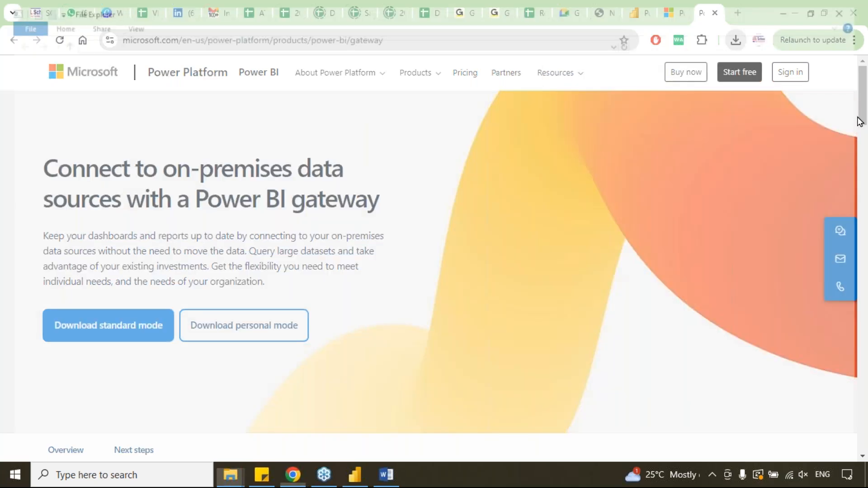
pyautogui.doubleClick(165, 99)
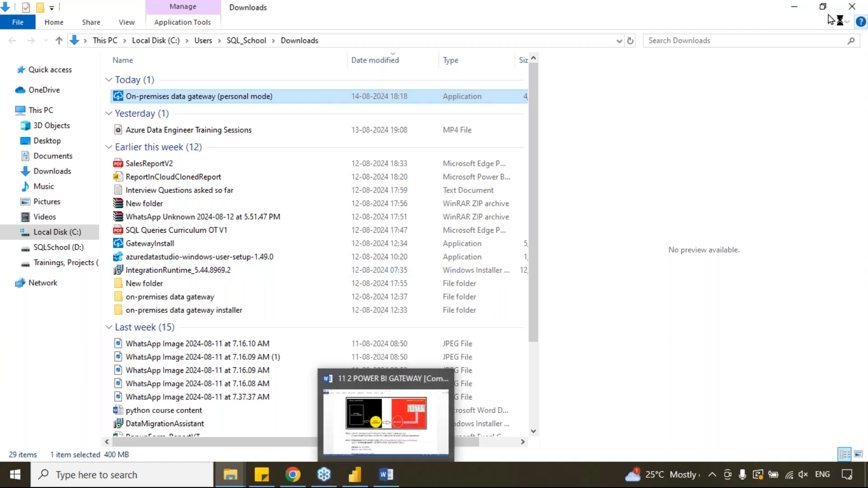
pyautogui.click(796, 12)
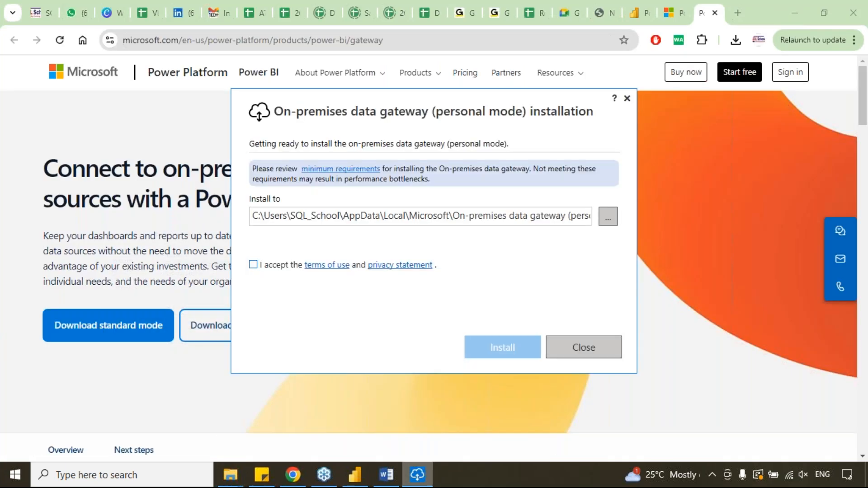
pyautogui.click(274, 266)
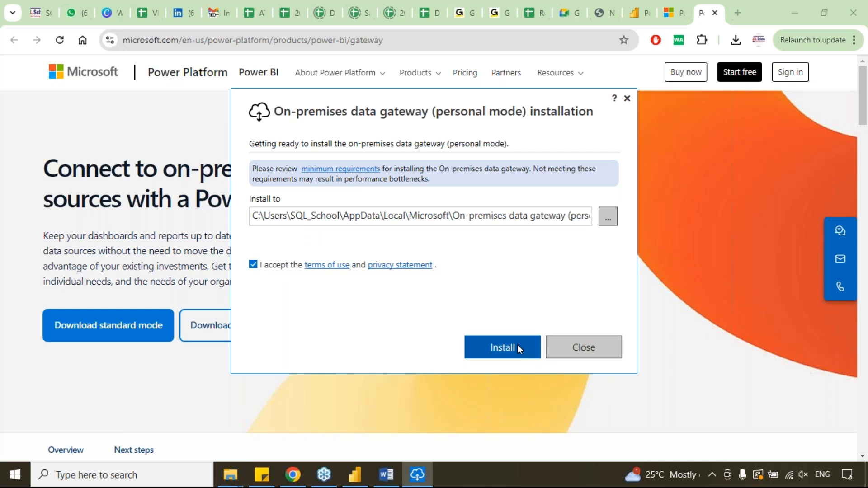
pyautogui.click(517, 345)
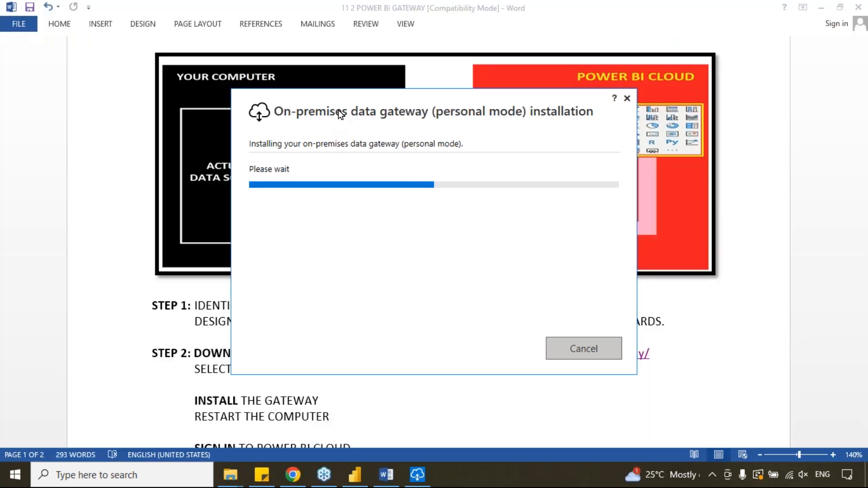
# In the Word notes, delete the RESTART THE COMPUTER line after INSTALL THE GATEWAY together with the blank line below it
pyautogui.moveTo(340, 113); pyautogui.dragTo(353, 109)
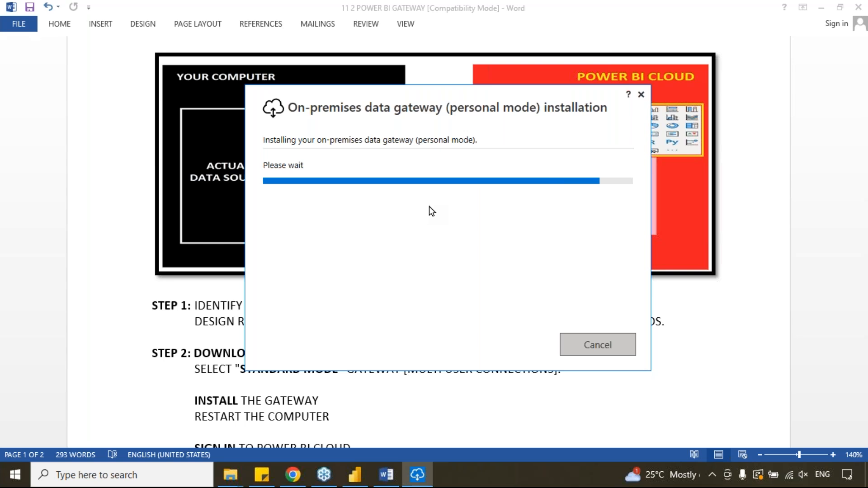
pyautogui.moveTo(368, 94); pyautogui.dragTo(322, 94)
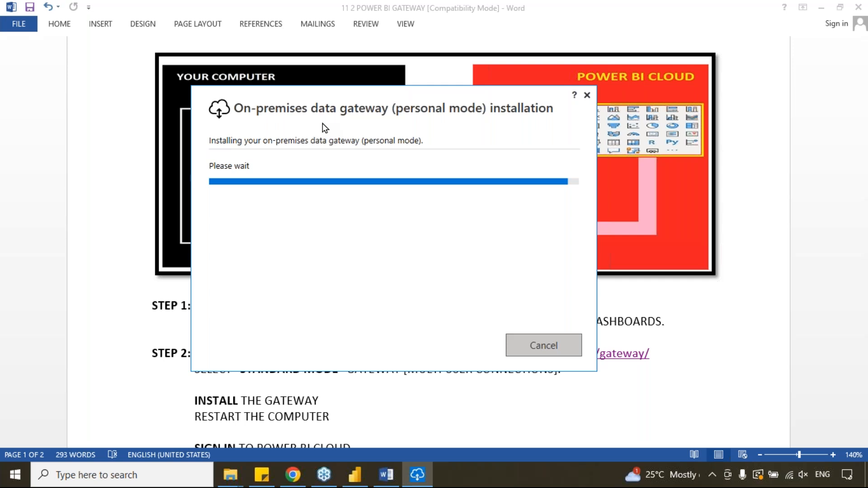
pyautogui.click(296, 396)
pyautogui.scroll(-2, 287, 407)
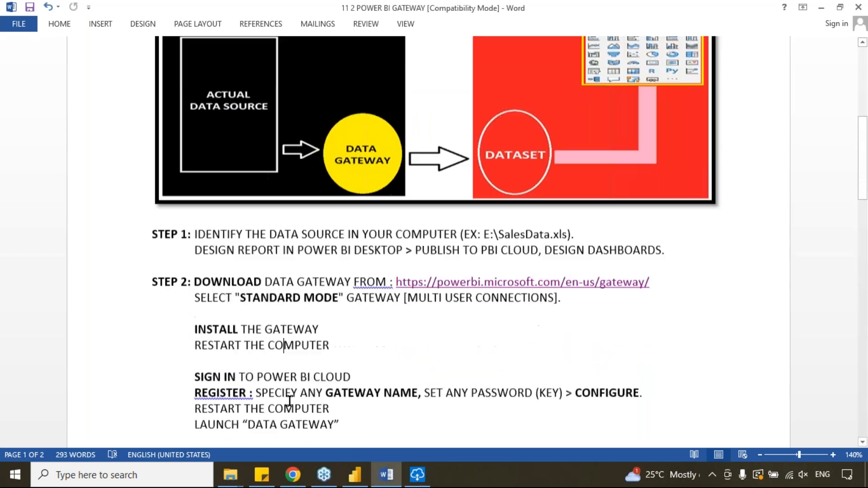
pyautogui.tripleClick(213, 333)
pyautogui.press('Delete')
pyautogui.press('Delete')
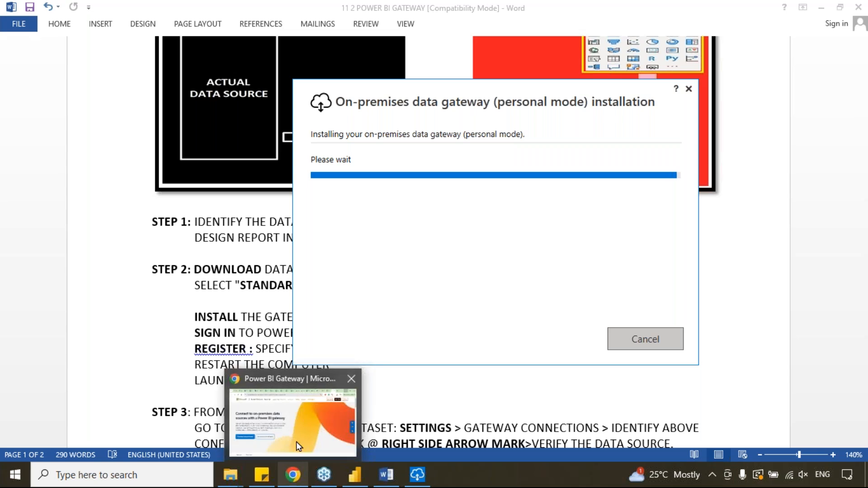
# Switch to the Power BI service in Chrome and open the Wprkspace_PowerBI_Aug12 workspace
pyautogui.click(293, 474)
pyautogui.click(637, 15)
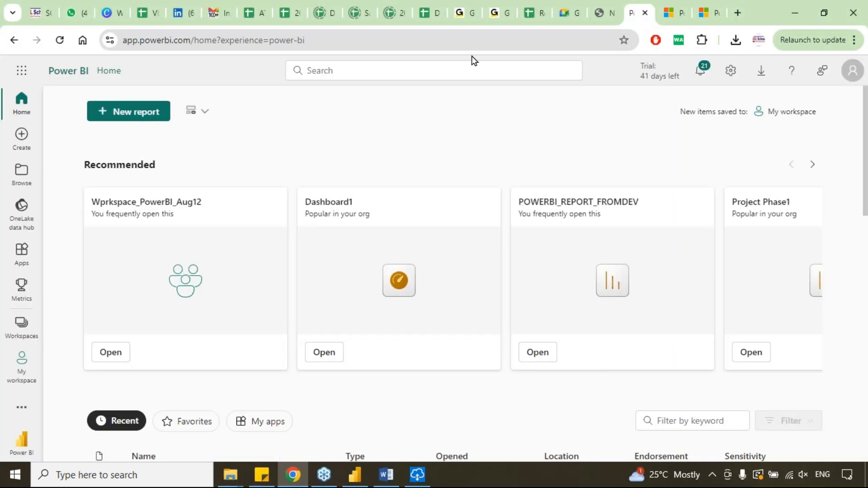
pyautogui.click(20, 332)
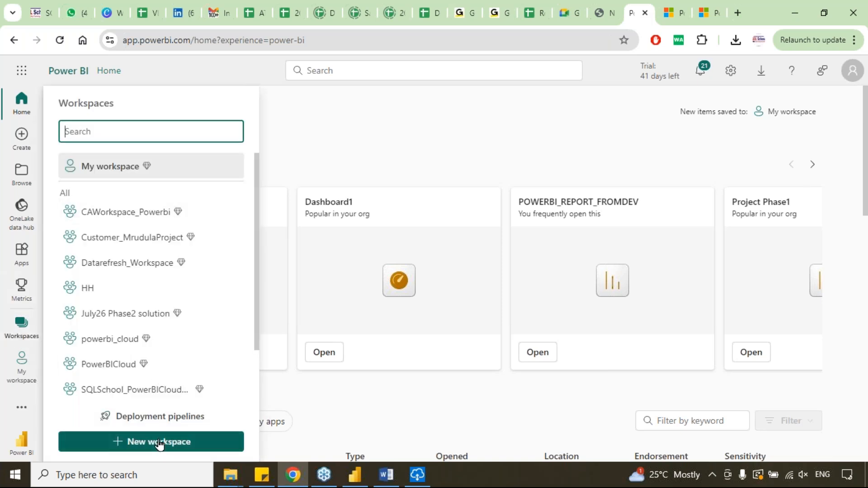
pyautogui.scroll(-2, 139, 391)
pyautogui.click(138, 390)
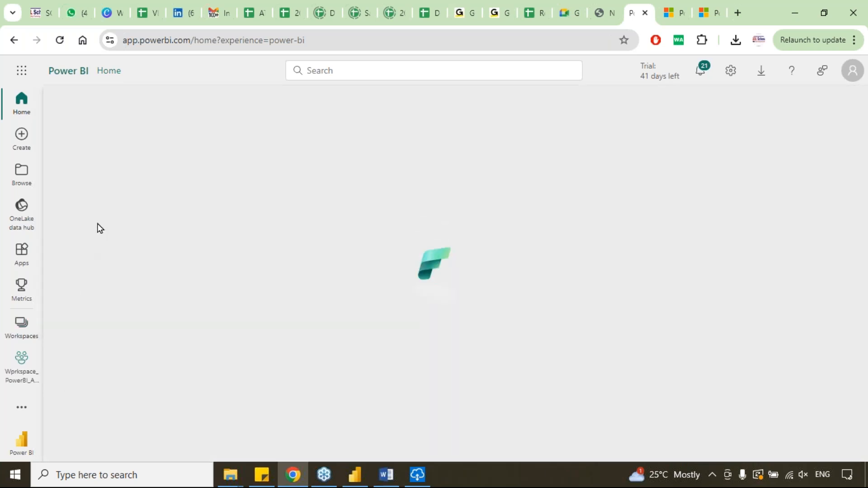
# Create a new workspace named PowerBIWorkspace_For_GWDemo
pyautogui.click(18, 341)
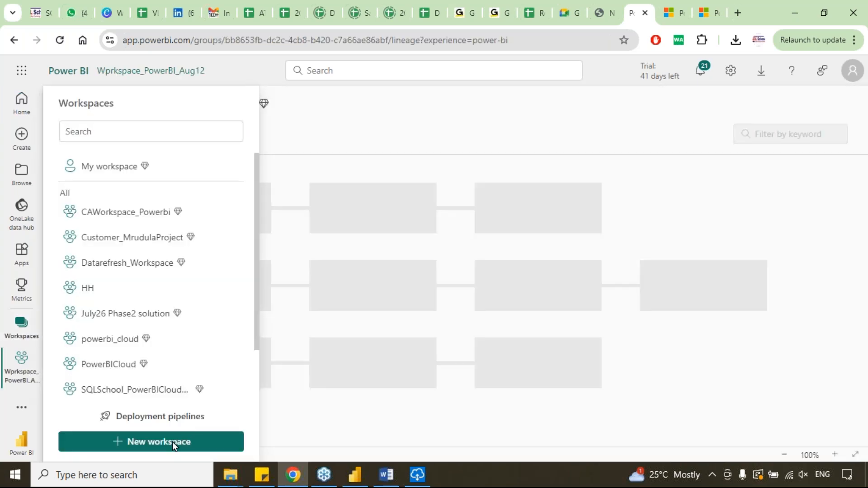
pyautogui.click(172, 441)
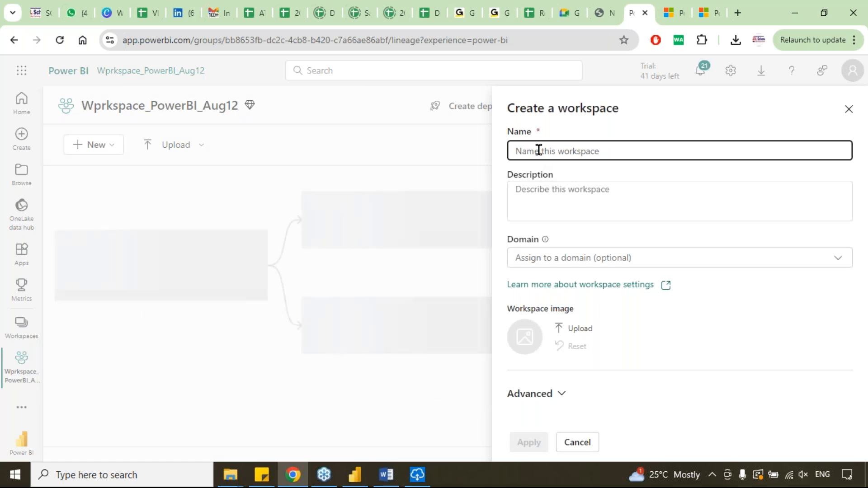
pyautogui.write('PowerBI')
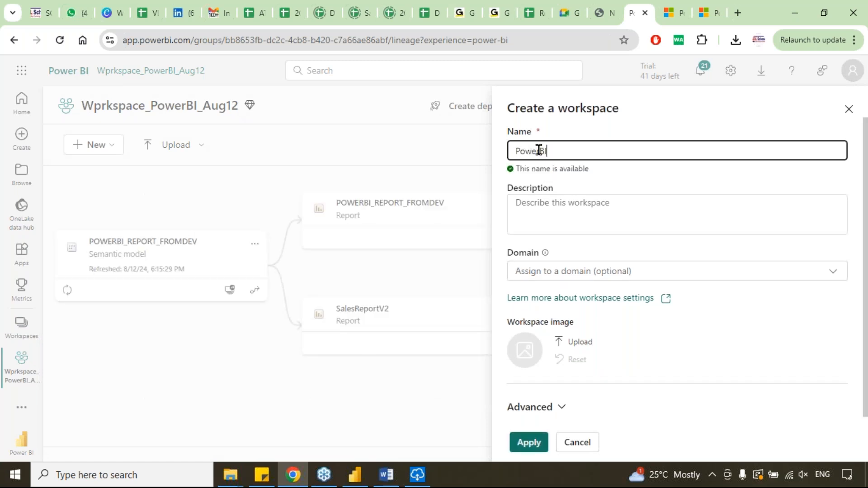
pyautogui.write('Workspac')
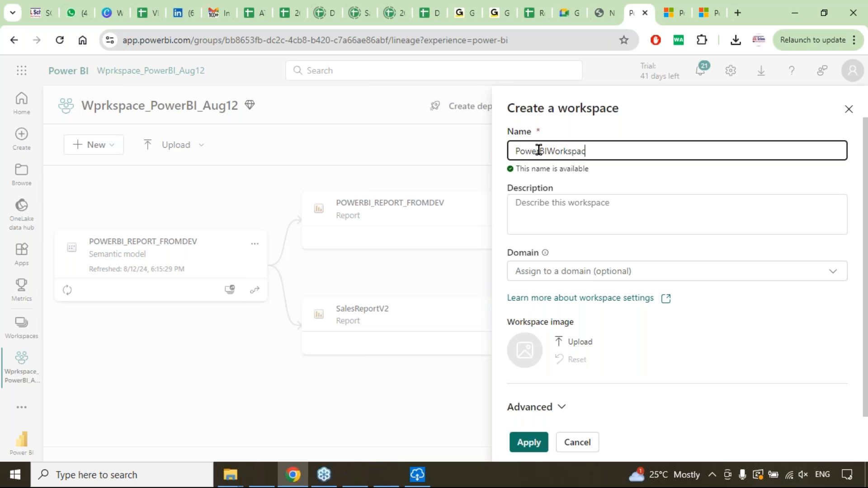
pyautogui.write('e_For_')
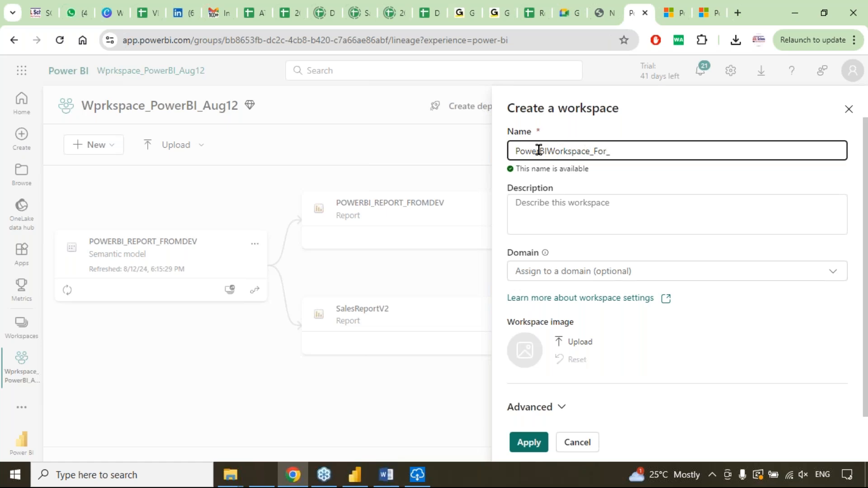
pyautogui.write('GWDemo')
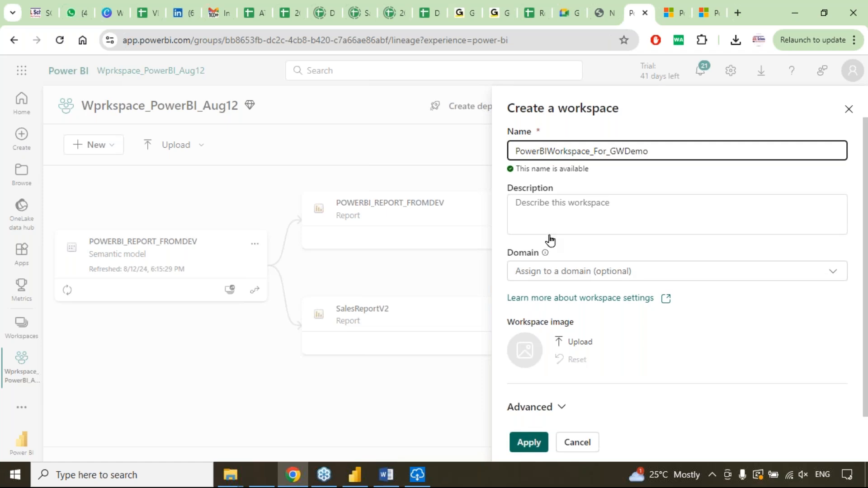
pyautogui.press('Return')
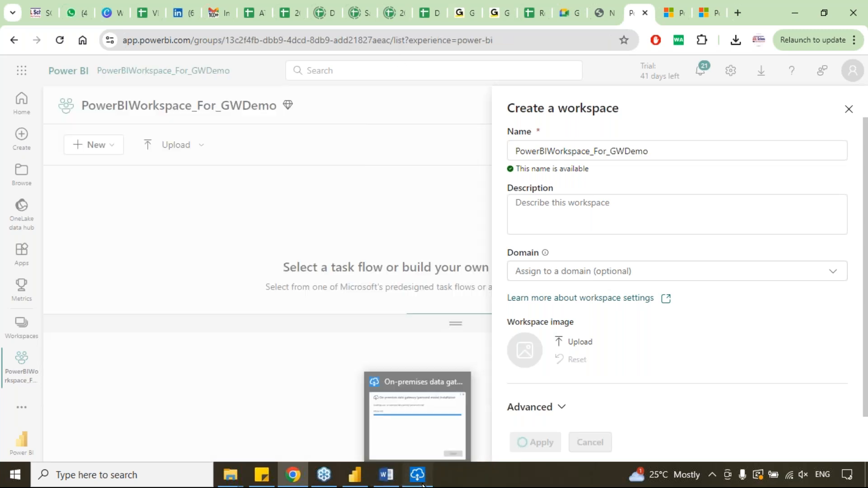
# Bring the personal mode gateway installer to the front and check on its installation progress
pyautogui.click(422, 485)
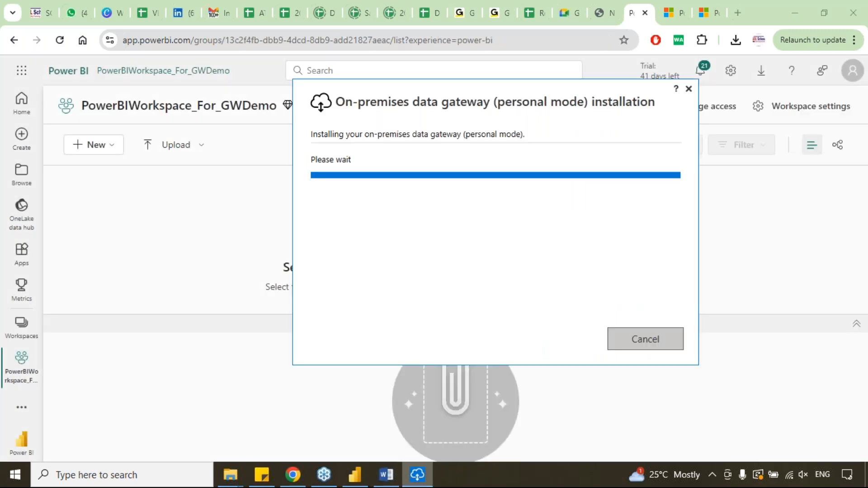
pyautogui.click(645, 338)
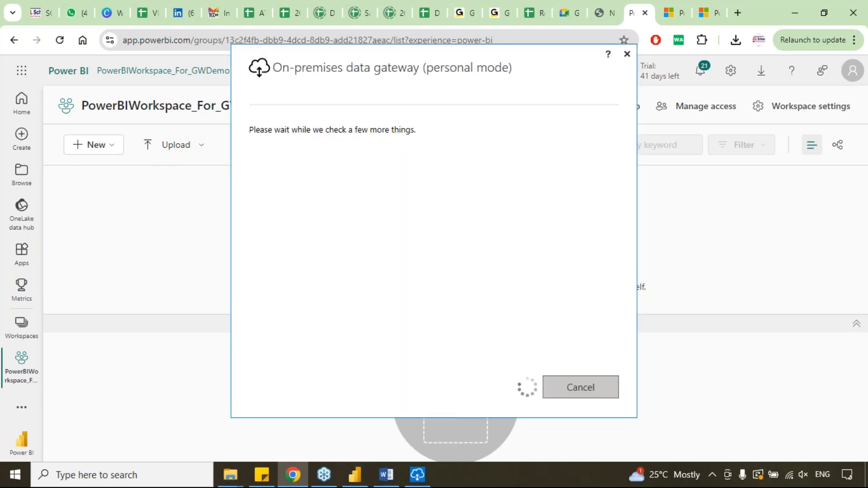
# Upload the PowerBI_Report_FromDesktop file from the Desktop folder to the PowerBIWorkspace_For_GWDemo workspace
pyautogui.moveTo(354, 474)
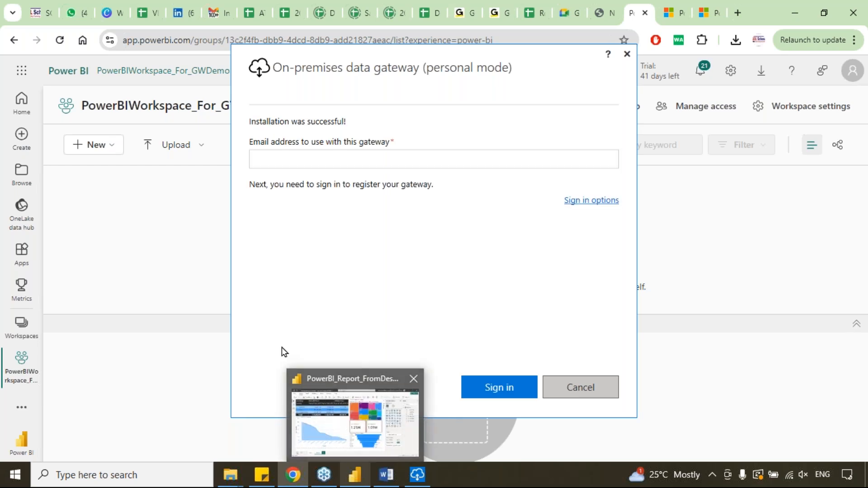
pyautogui.click(152, 232)
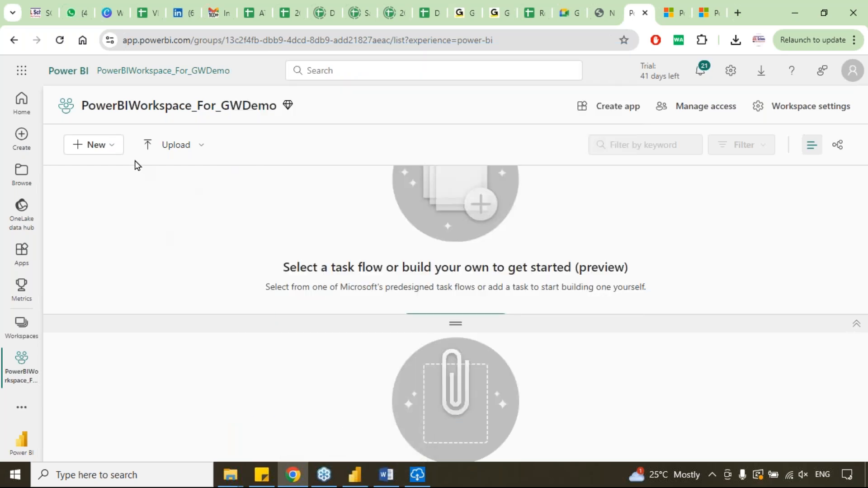
pyautogui.click(186, 151)
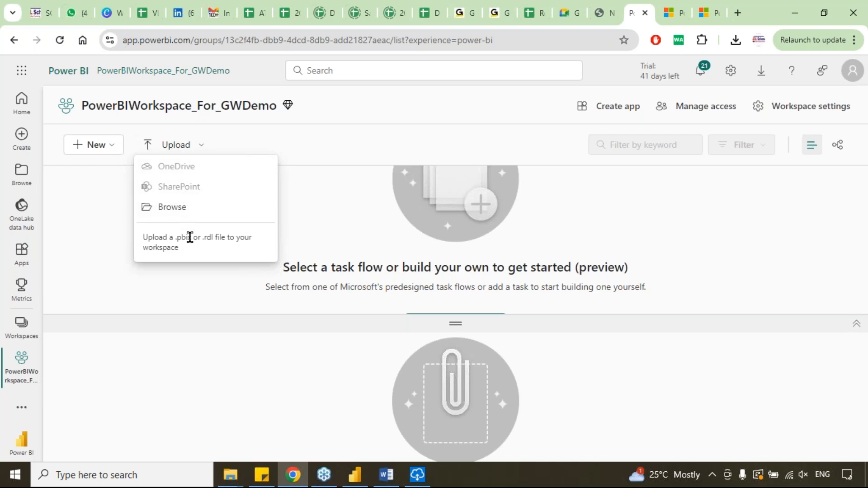
pyautogui.click(176, 207)
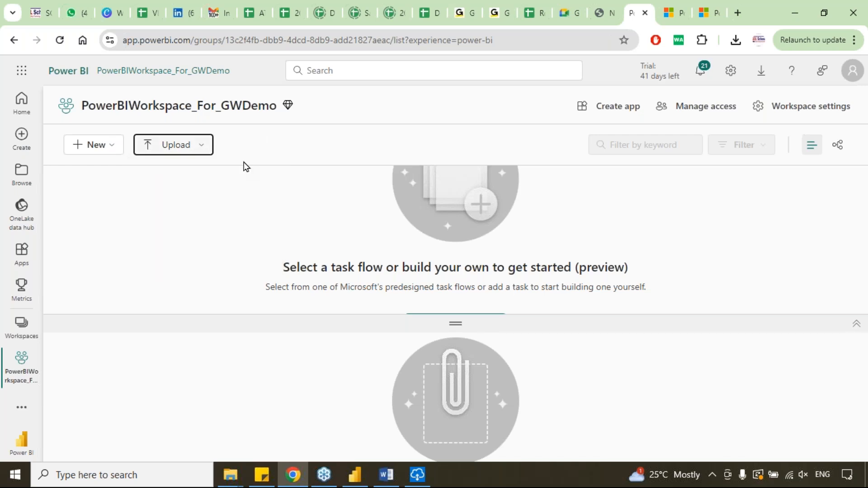
pyautogui.click(58, 155)
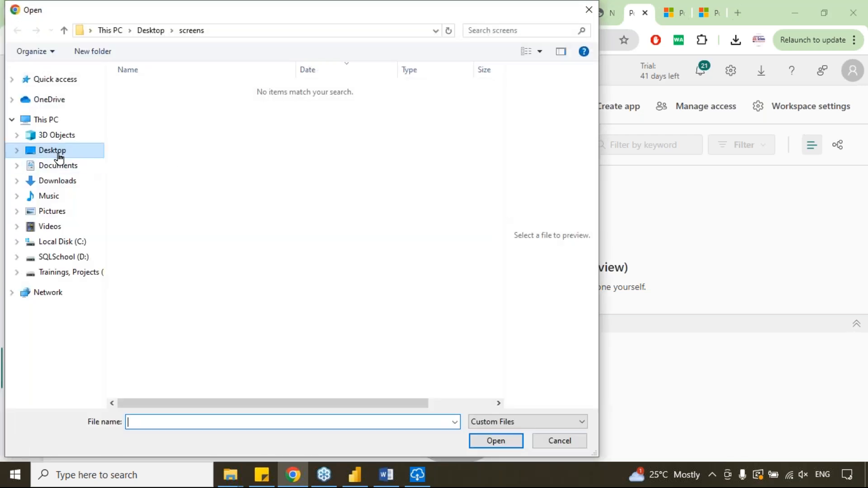
pyautogui.click(237, 390)
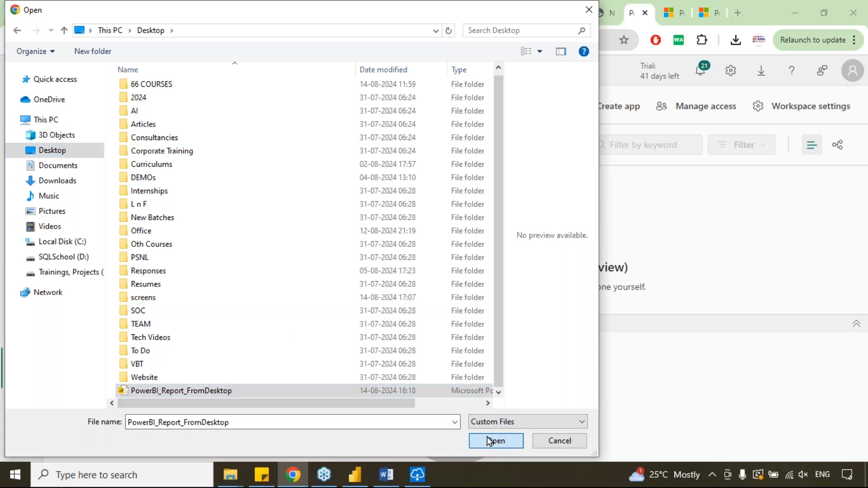
pyautogui.click(490, 440)
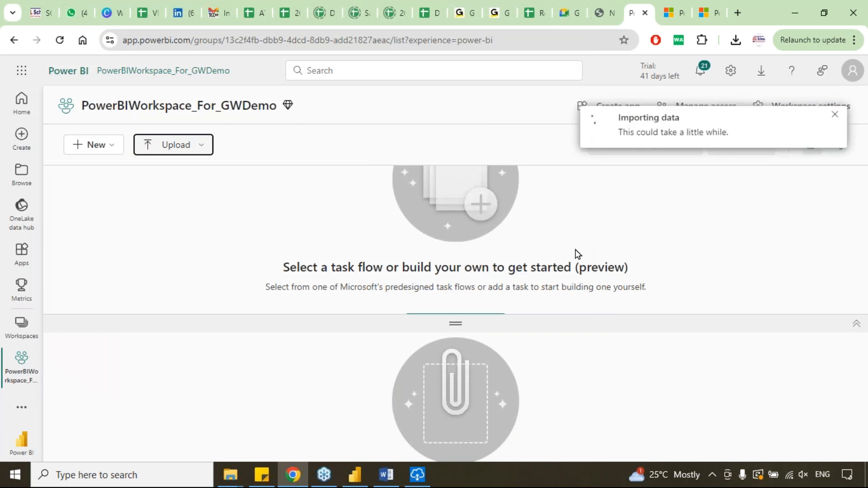
# Copy the account's e-mail address from the Power BI profile and enter it as the e-mail for the personal mode gateway
pyautogui.click(852, 73)
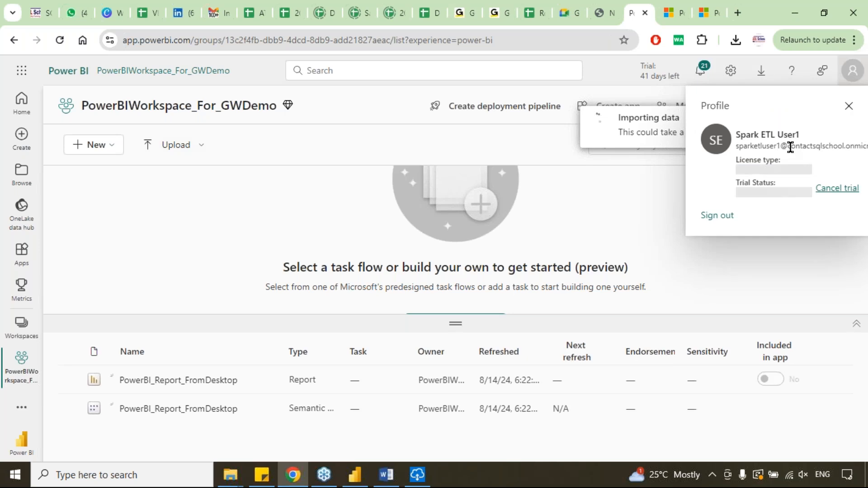
pyautogui.tripleClick(790, 147)
pyautogui.hotkey('ctrl', 'c')
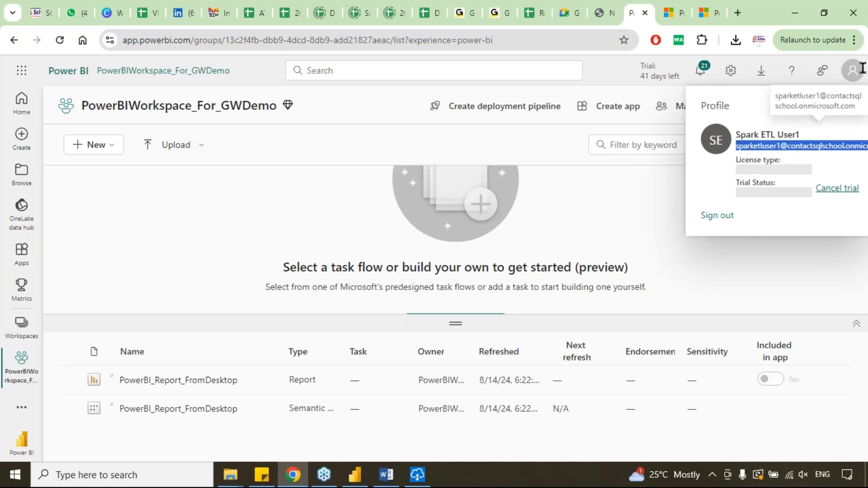
pyautogui.click(425, 482)
pyautogui.click(322, 161)
pyautogui.hotkey('ctrl', 'v')
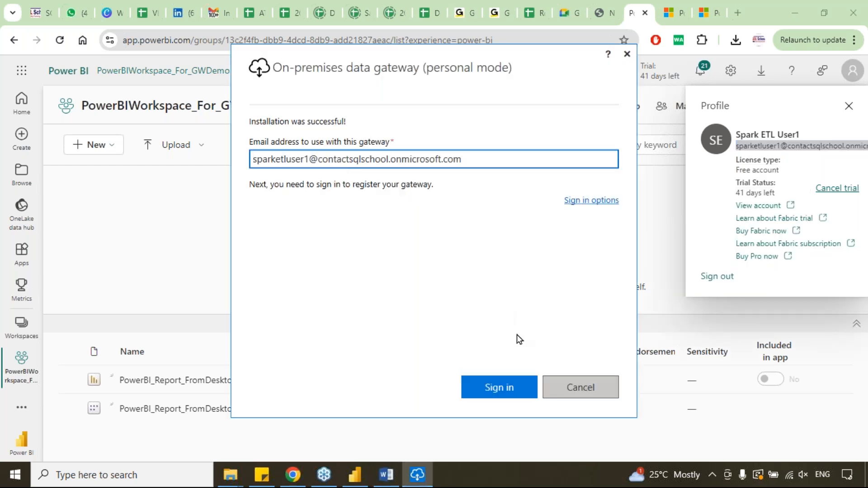
# Sign in to the personal mode gateway with the account connected to Windows, and close the gateway setup window
pyautogui.click(517, 380)
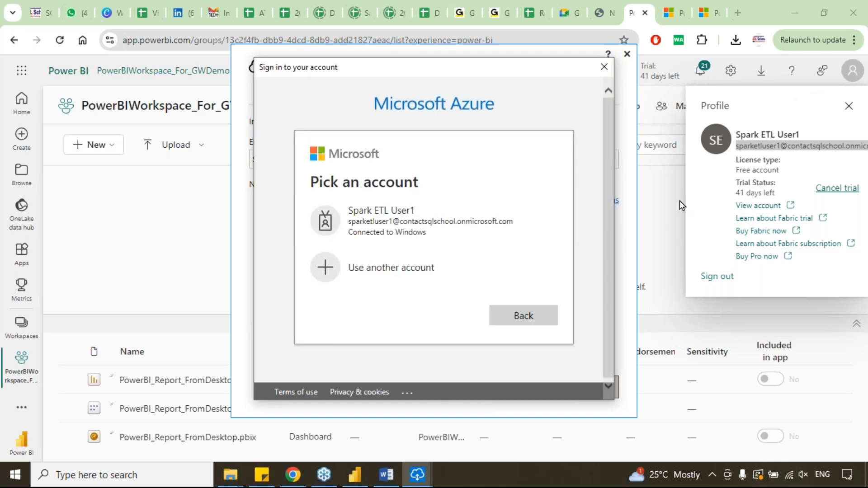
pyautogui.click(435, 223)
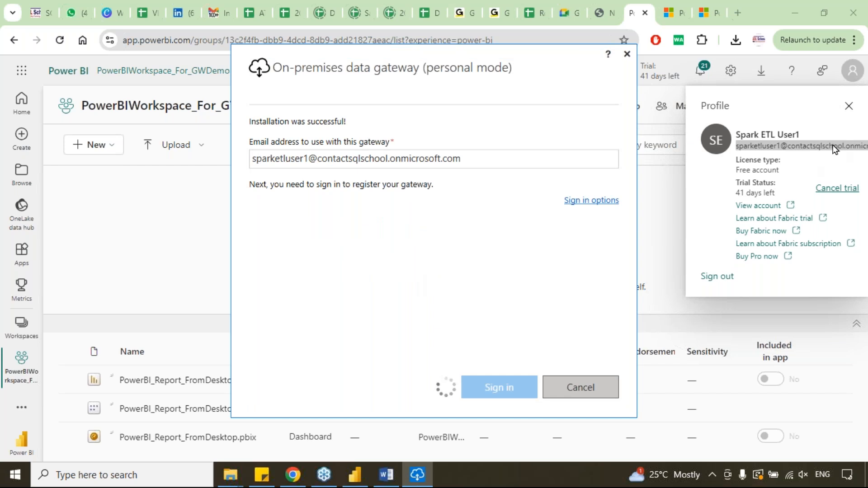
pyautogui.click(848, 106)
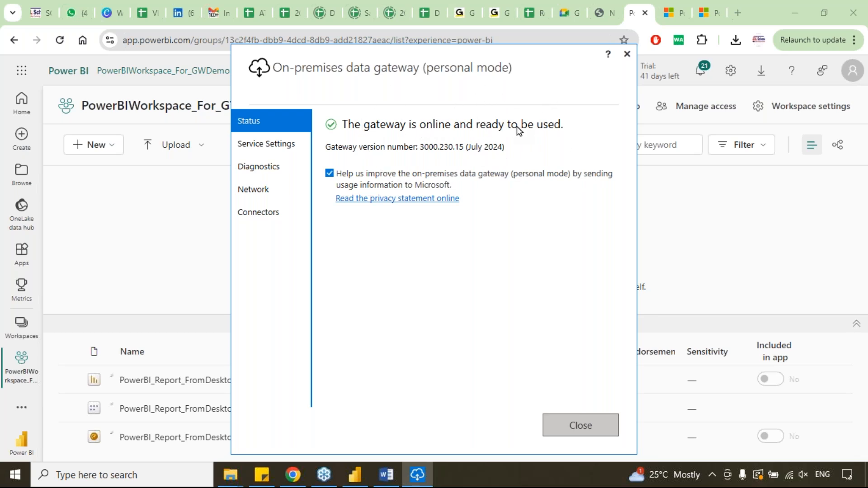
pyautogui.click(583, 431)
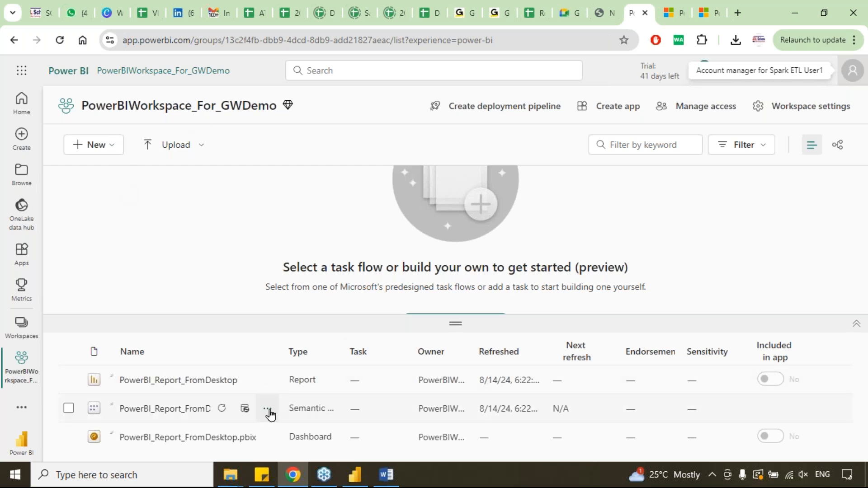
# Open the settings of the PowerBI_Report_FromDesktop semantic model and expand its gateway and cloud connections
pyautogui.click(268, 410)
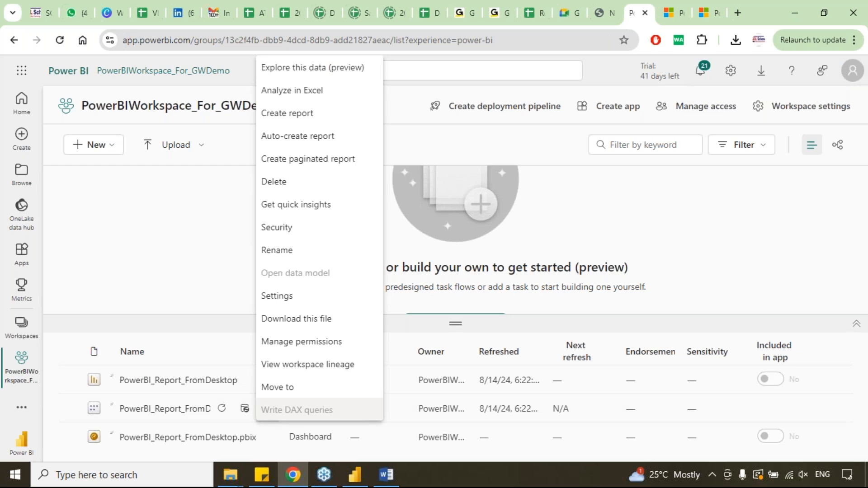
pyautogui.click(288, 298)
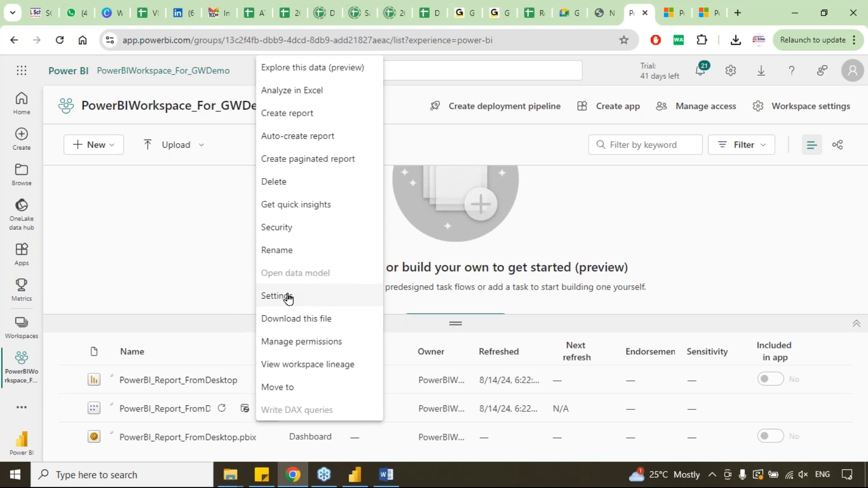
pyautogui.click(288, 297)
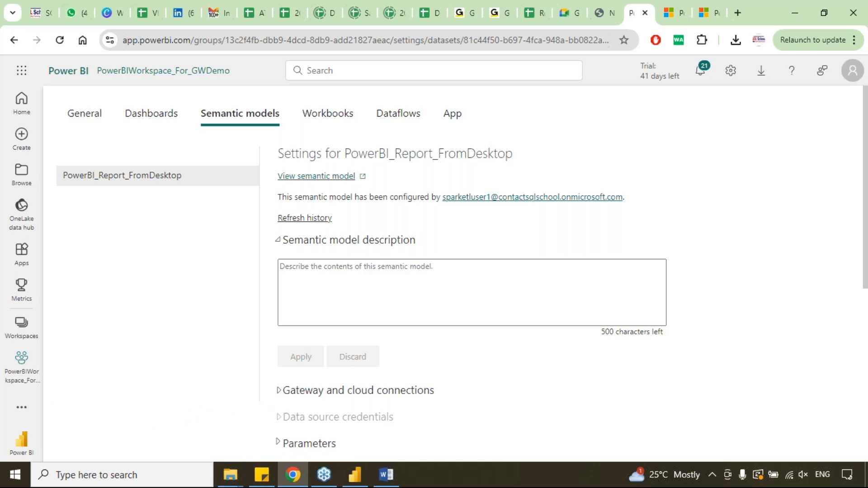
pyautogui.click(277, 390)
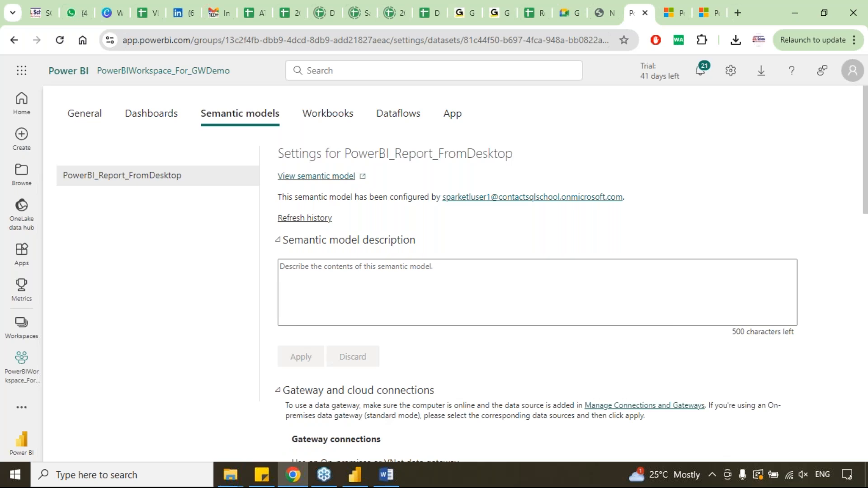
pyautogui.scroll(-4, 579, 334)
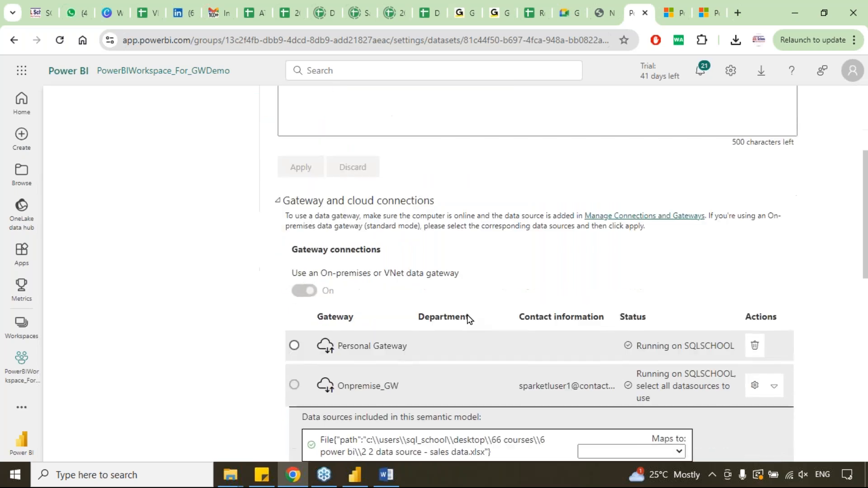
pyautogui.scroll(-3, 467, 315)
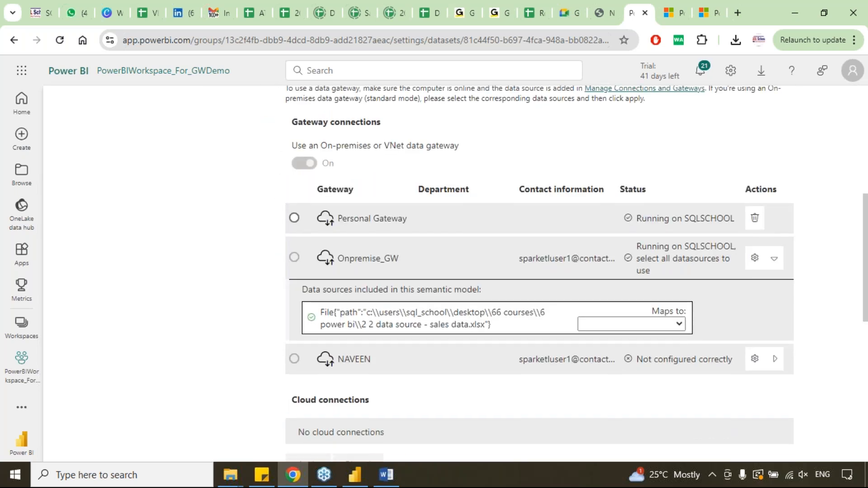
# Select Personal Gateway as the gateway connection for the semantic model
pyautogui.click(354, 220)
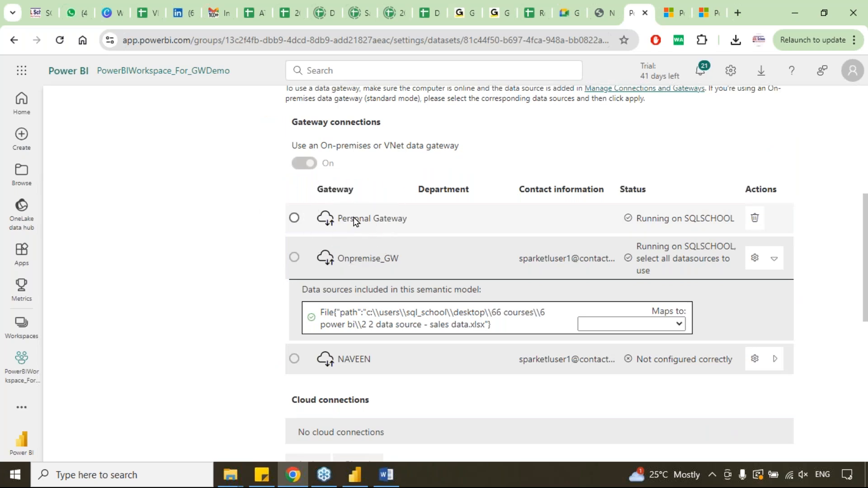
pyautogui.click(354, 220)
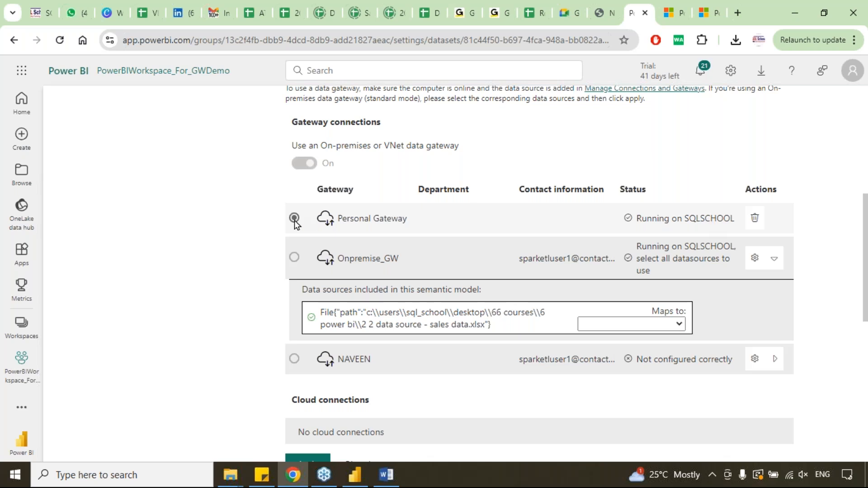
pyautogui.moveTo(339, 217); pyautogui.dragTo(402, 219)
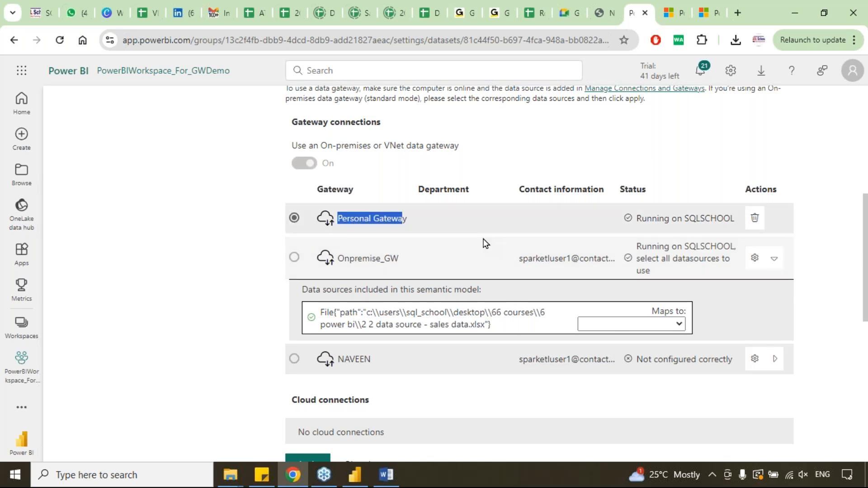
pyautogui.scroll(-1, 484, 242)
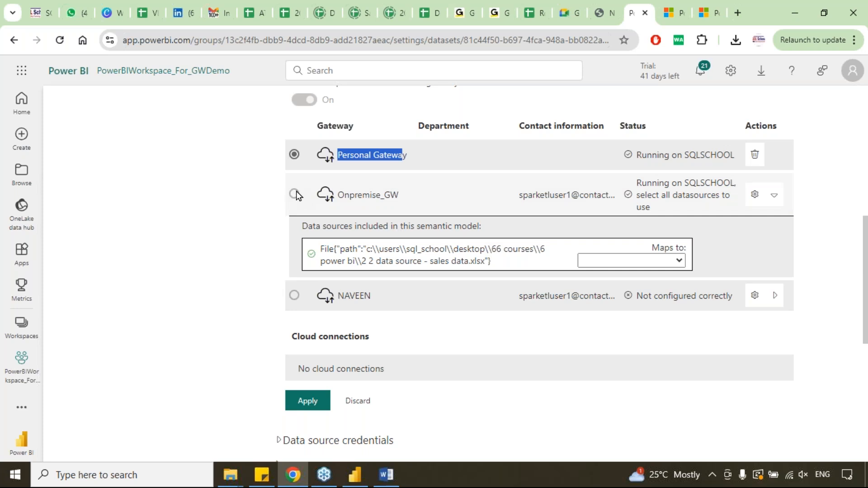
pyautogui.click(346, 158)
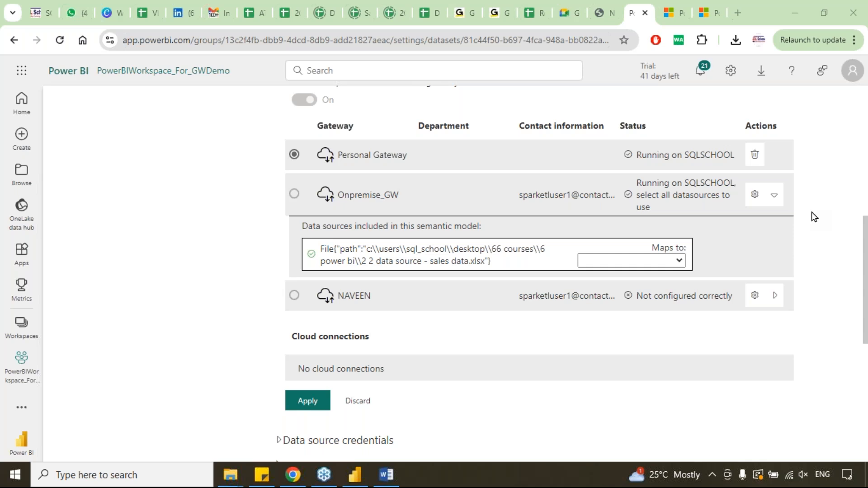
# Collapse the Onpremise_GW data source details and apply the gateway connection, dismissing the notification
pyautogui.click(774, 195)
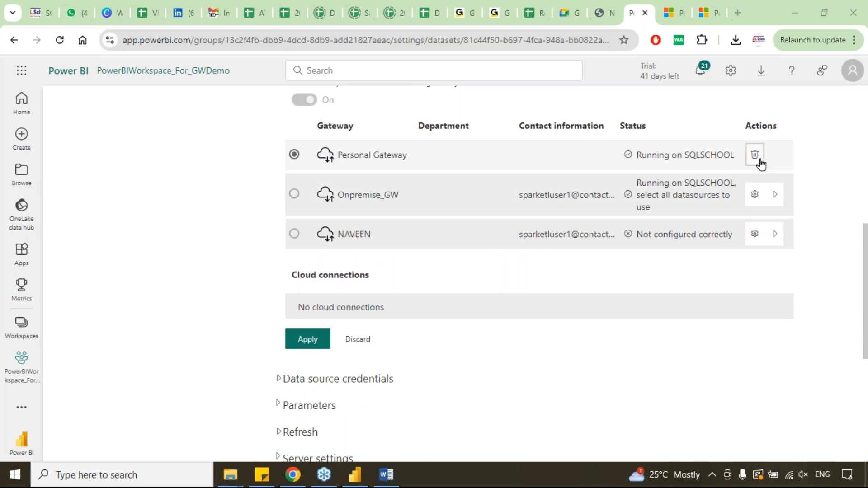
pyautogui.press('ctrl')
pyautogui.press('ctrl')
pyautogui.click(367, 153)
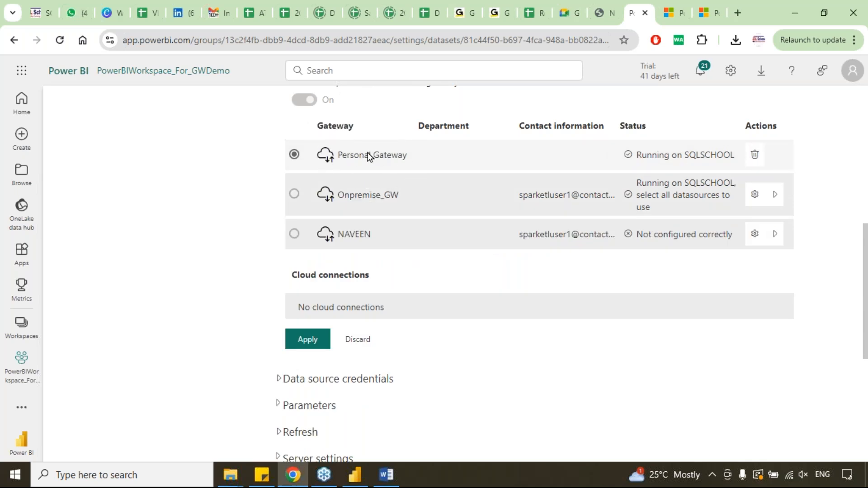
pyautogui.click(307, 341)
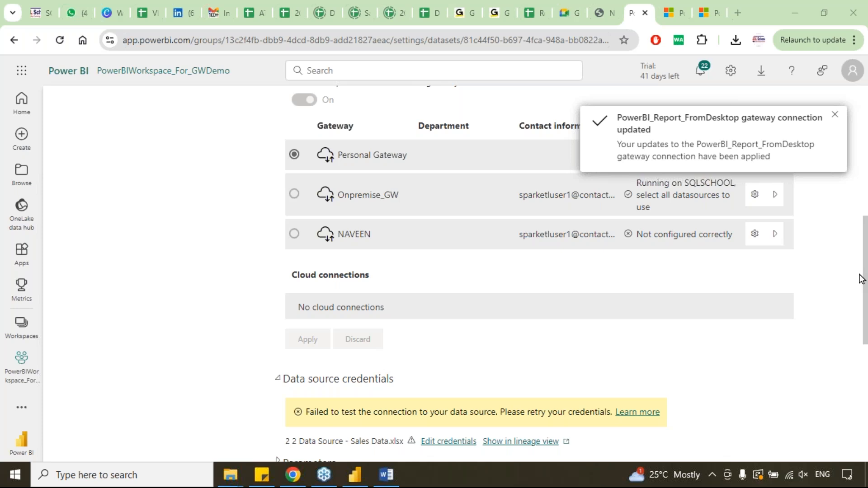
pyautogui.click(835, 114)
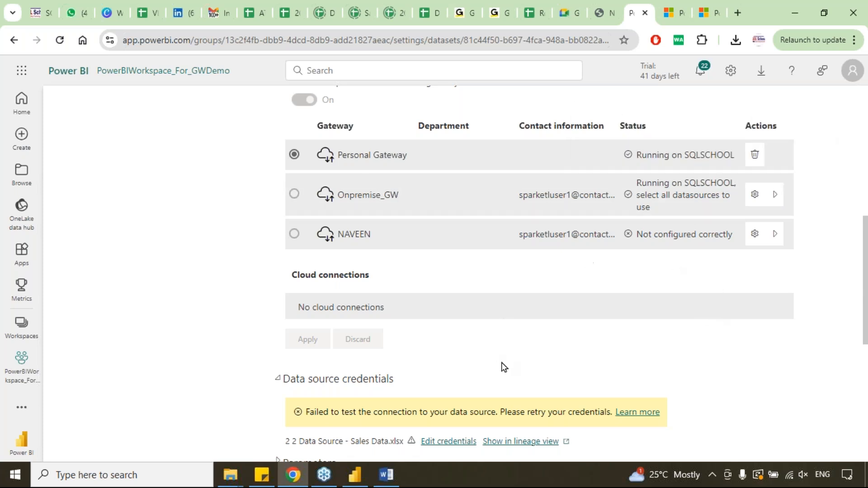
# Edit the credentials of the Sales Data.xlsx data source and keep Windows without impersonation as the authentication method
pyautogui.scroll(-1, 407, 357)
pyautogui.moveTo(316, 348); pyautogui.dragTo(418, 346)
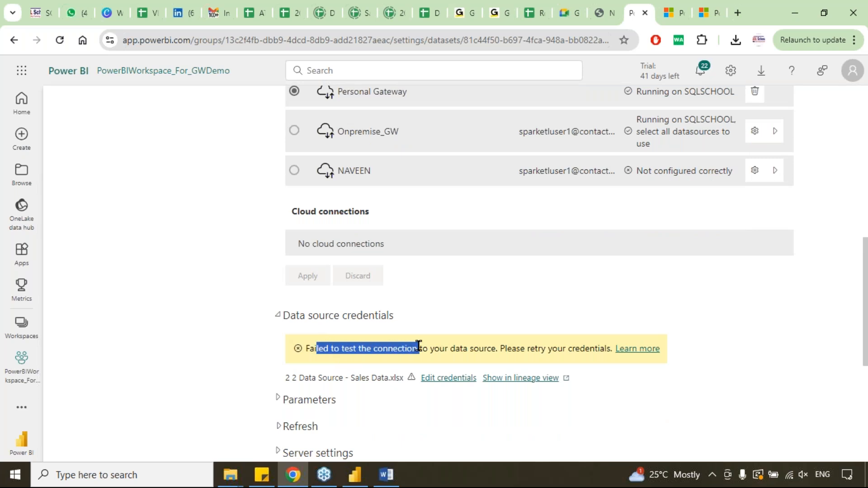
pyautogui.click(528, 350)
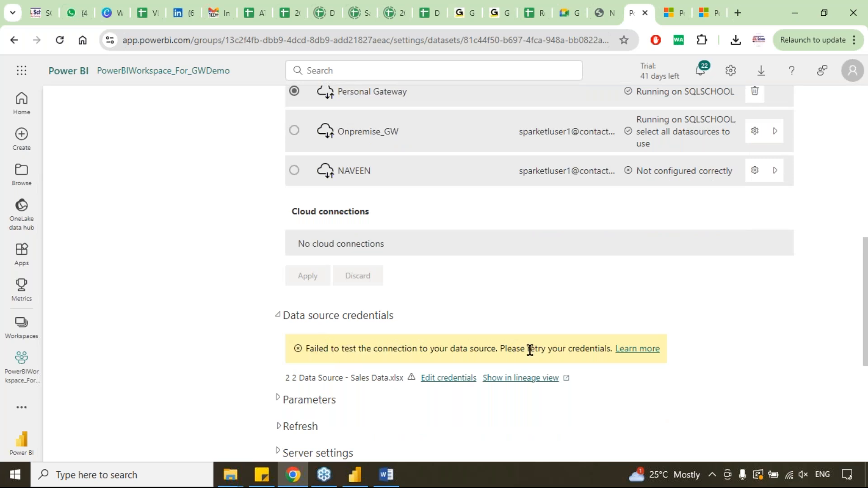
pyautogui.click(431, 379)
pyautogui.click(430, 378)
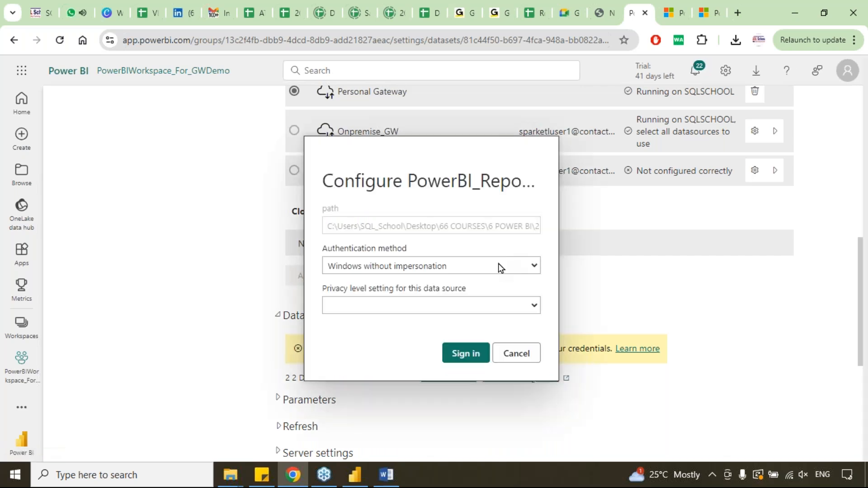
pyautogui.click(498, 263)
pyautogui.click(477, 279)
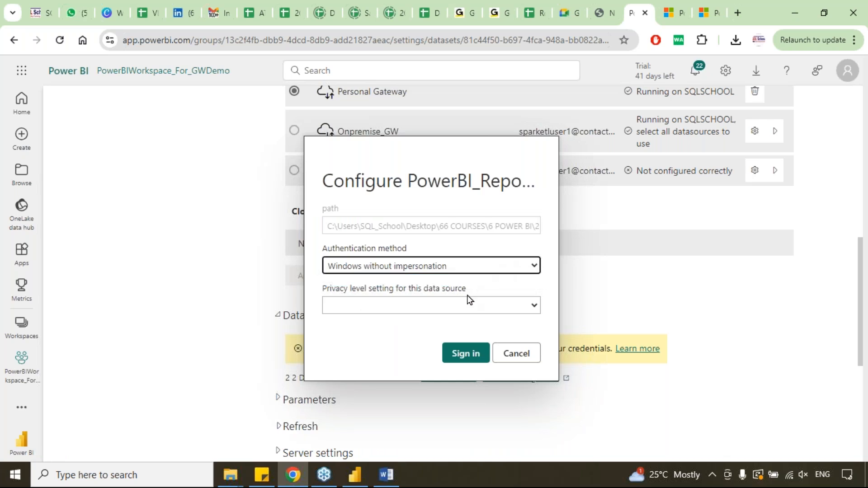
# Set the data source's privacy level to Public and sign in with these credentials
pyautogui.click(457, 305)
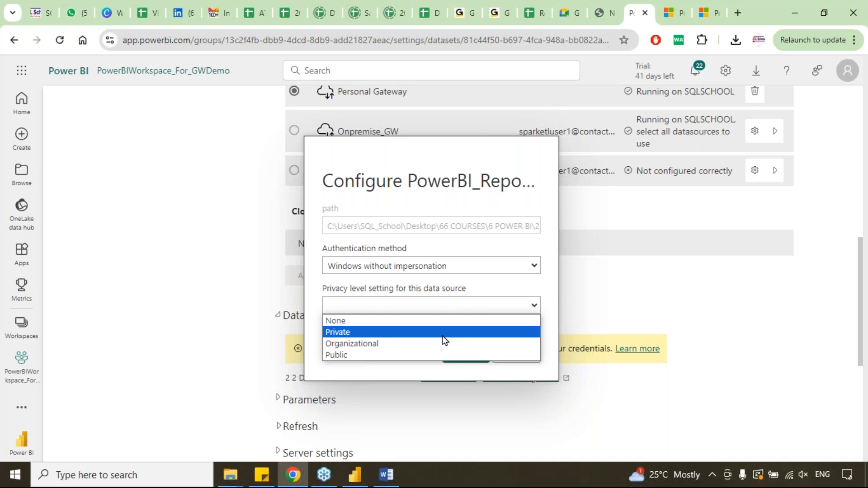
pyautogui.click(439, 356)
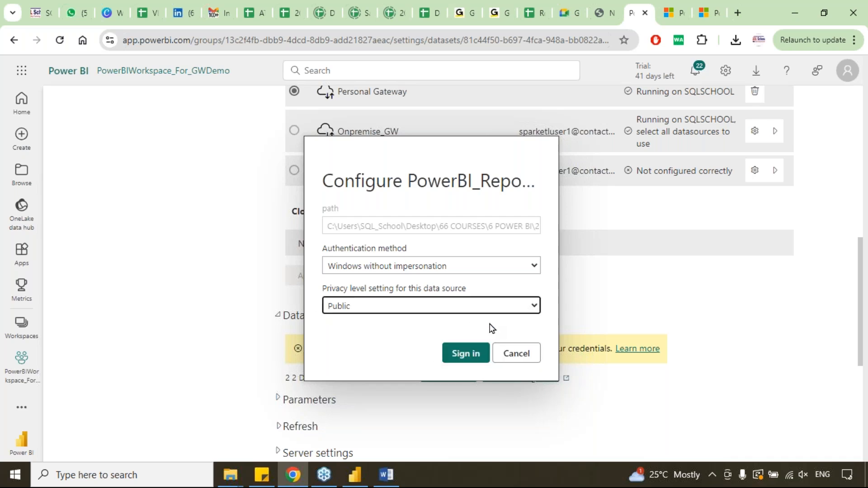
pyautogui.click(433, 266)
pyautogui.click(432, 264)
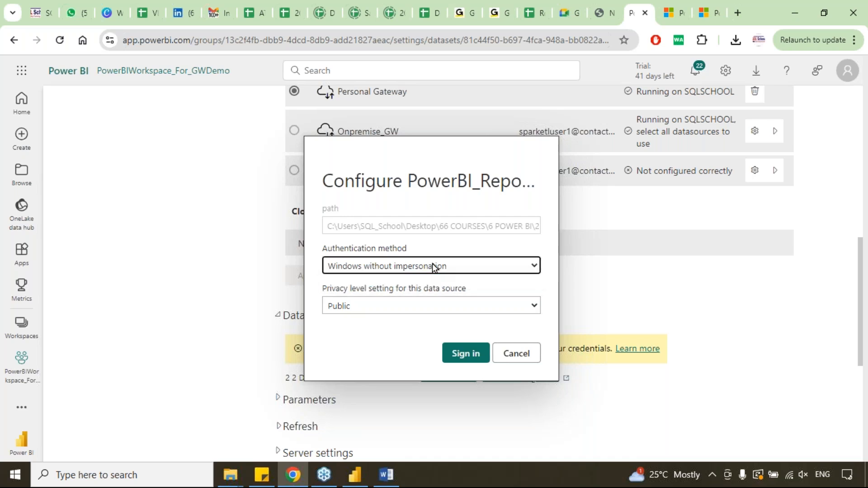
pyautogui.click(356, 310)
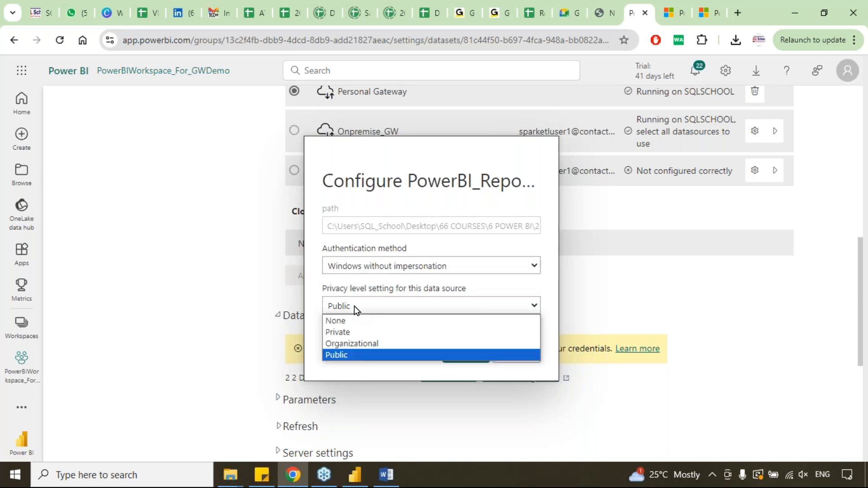
pyautogui.click(356, 355)
pyautogui.click(466, 355)
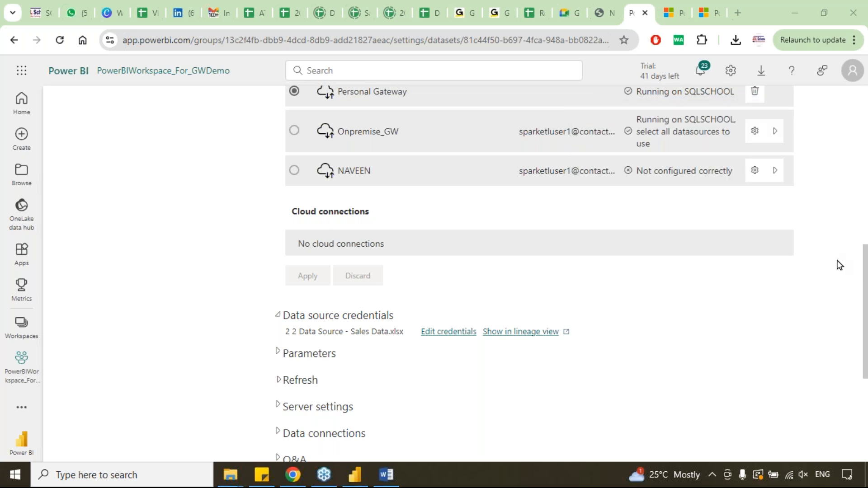
# Expand the semantic model's refresh settings and turn on the refresh schedule with a Daily frequency
pyautogui.scroll(4, 798, 300)
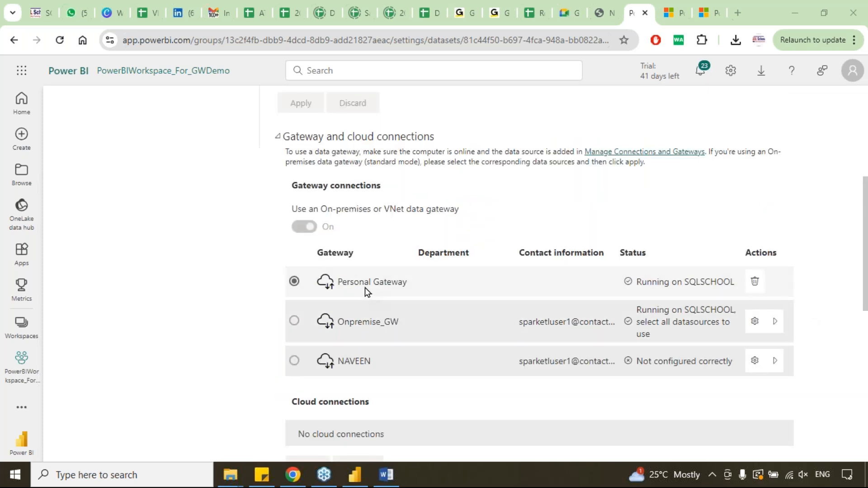
pyautogui.scroll(-1, 704, 288)
pyautogui.scroll(-1, 703, 288)
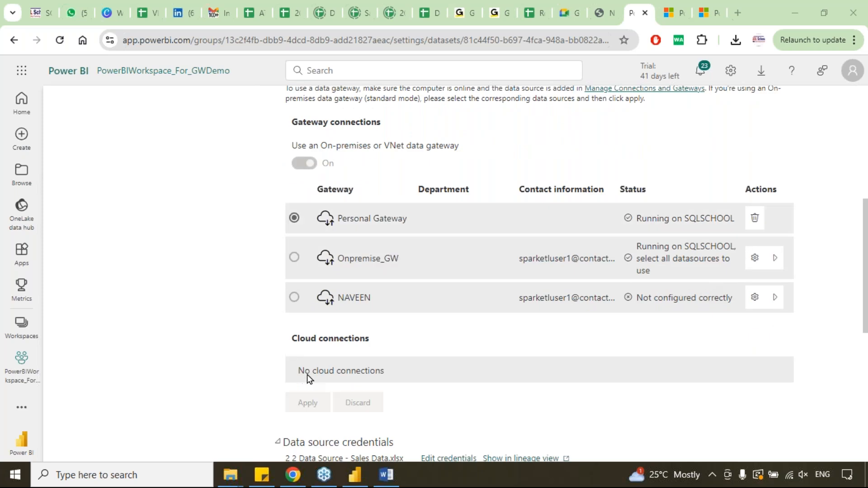
pyautogui.click(361, 375)
pyautogui.scroll(-4, 463, 365)
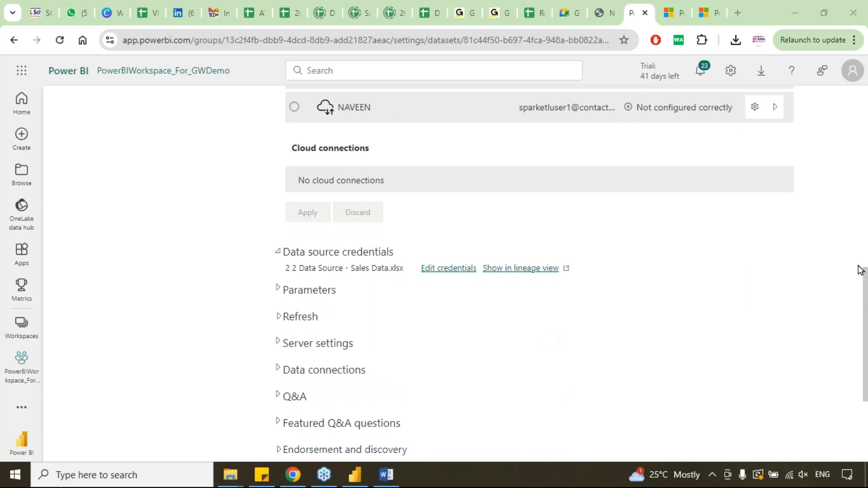
pyautogui.click(283, 319)
pyautogui.scroll(-2, 463, 339)
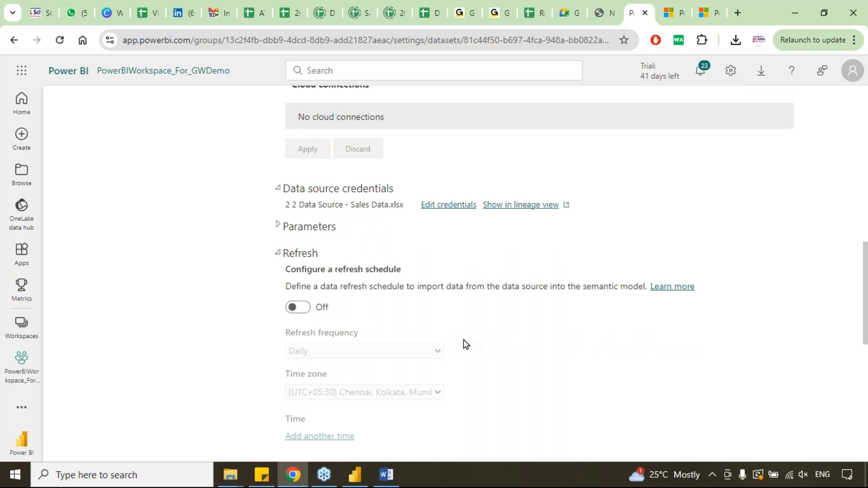
pyautogui.click(296, 307)
pyautogui.click(396, 348)
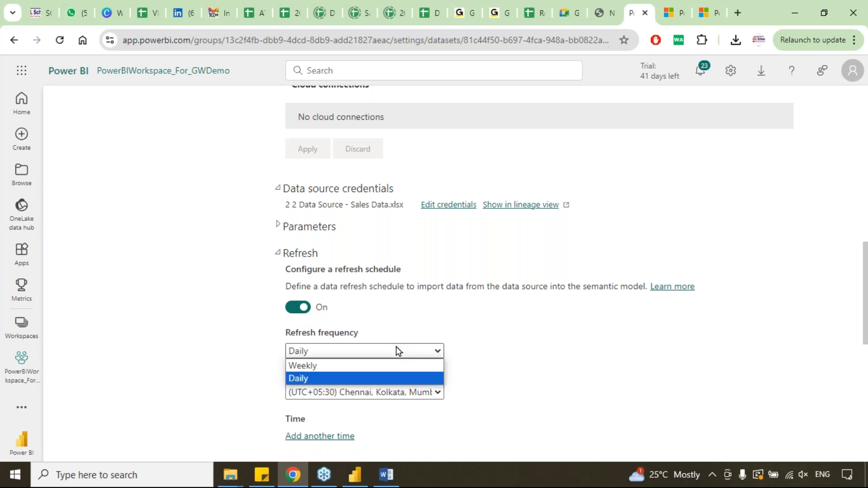
pyautogui.click(344, 376)
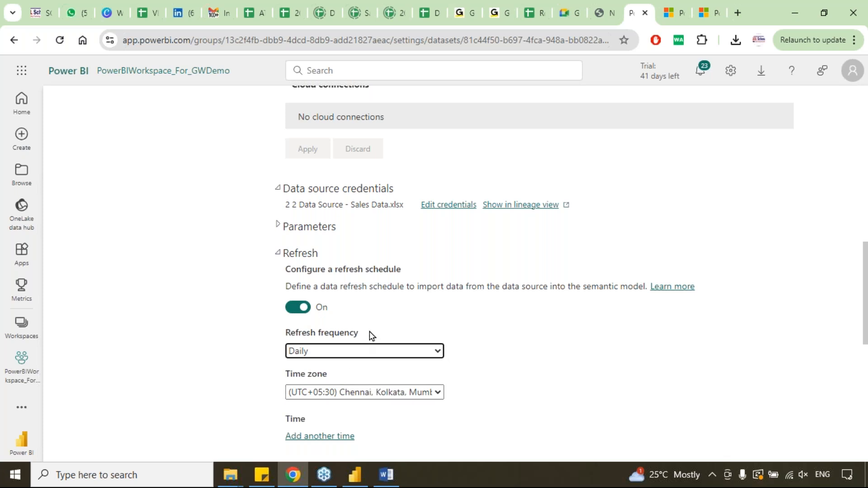
# Add a 6:00 AM refresh time to the daily schedule
pyautogui.scroll(-2, 369, 334)
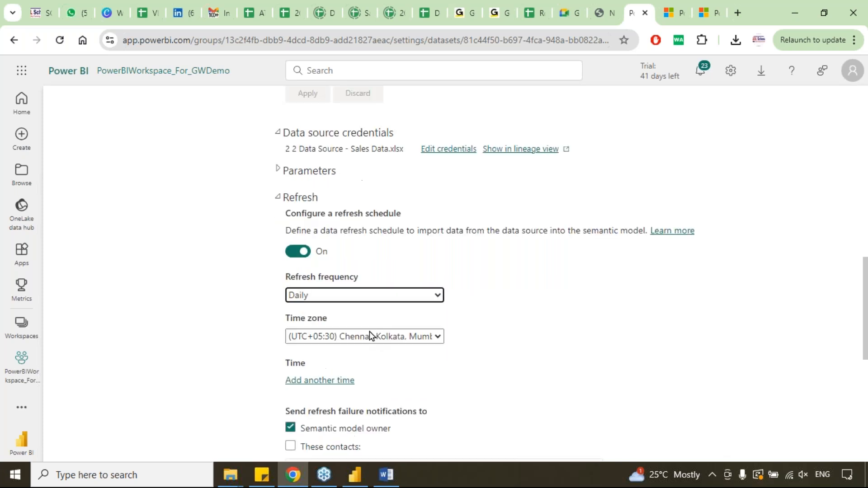
pyautogui.click(324, 373)
pyautogui.click(311, 373)
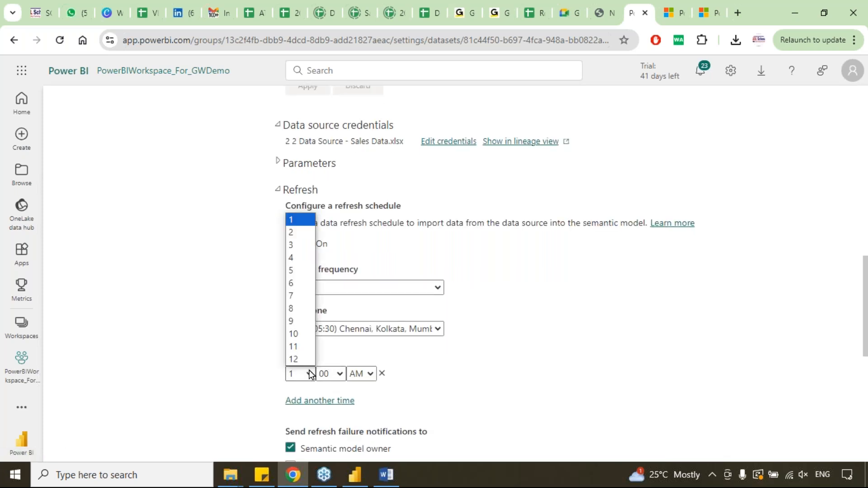
pyautogui.click(307, 283)
# Add a second refresh time of 6:00 PM and apply the refresh schedule
pyautogui.click(320, 400)
pyautogui.click(312, 401)
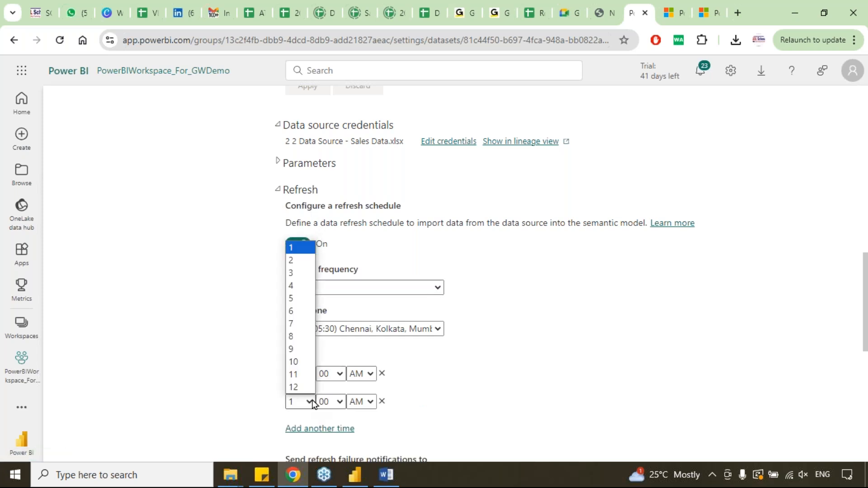
pyautogui.click(302, 314)
pyautogui.click(359, 400)
pyautogui.click(357, 429)
pyautogui.scroll(-2, 376, 313)
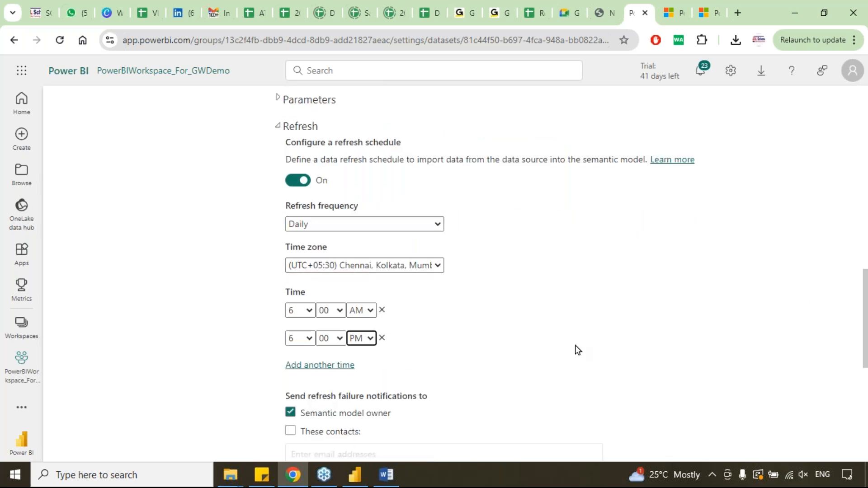
pyautogui.scroll(-2, 576, 349)
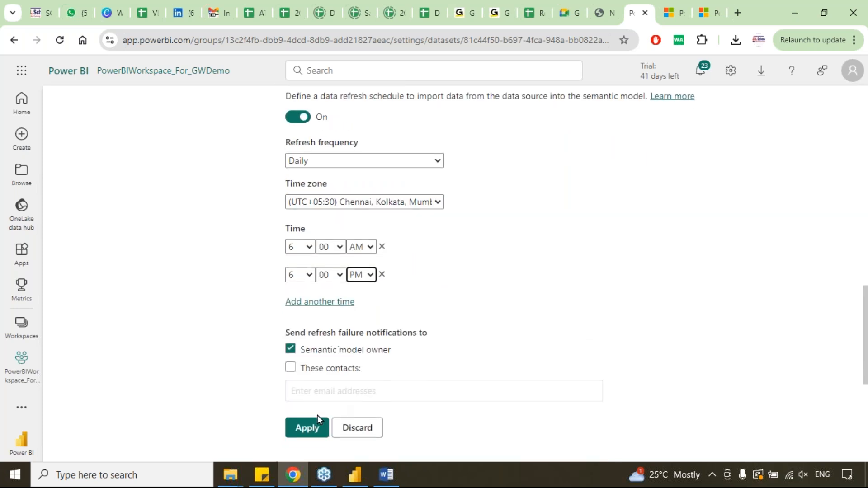
pyautogui.click(303, 428)
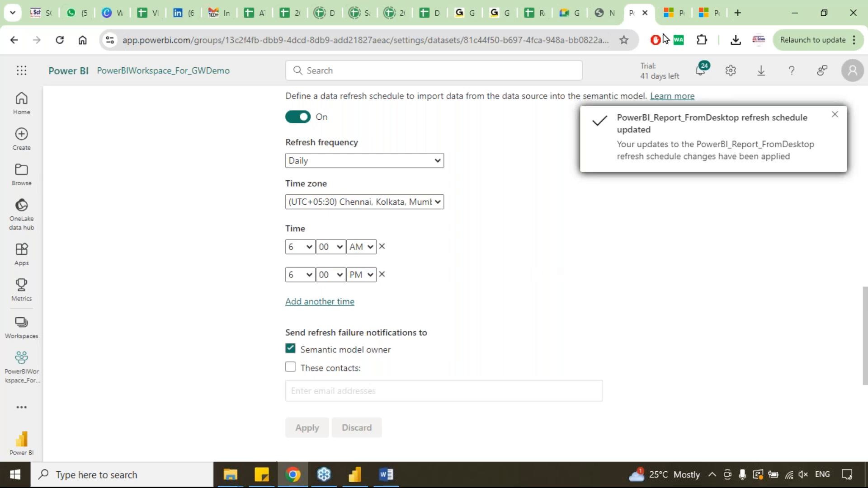
# Move the Power BI browser tab into its own maximized window and collapse the semantic model's refresh settings
pyautogui.moveTo(633, 15); pyautogui.dragTo(521, 102)
pyautogui.doubleClick(520, 102)
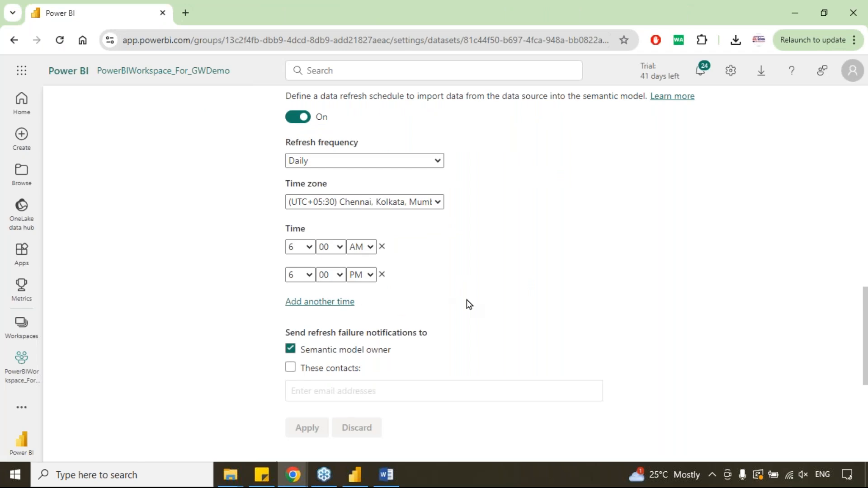
pyautogui.scroll(3, 466, 300)
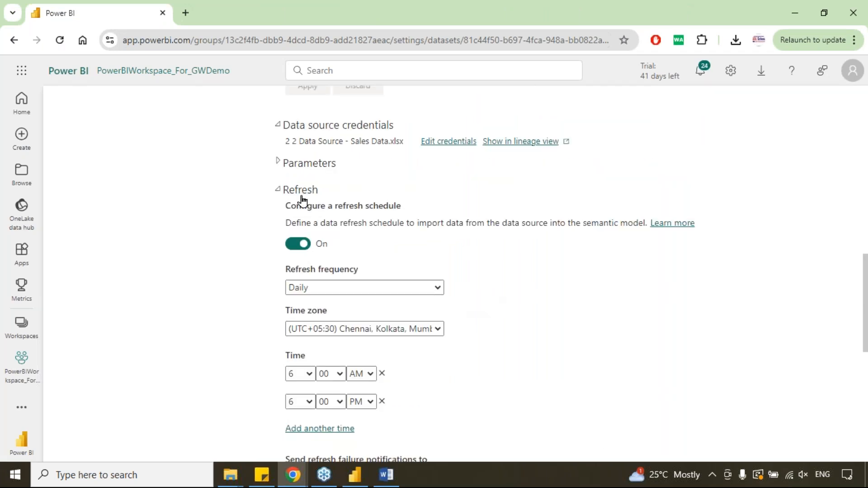
pyautogui.click(278, 190)
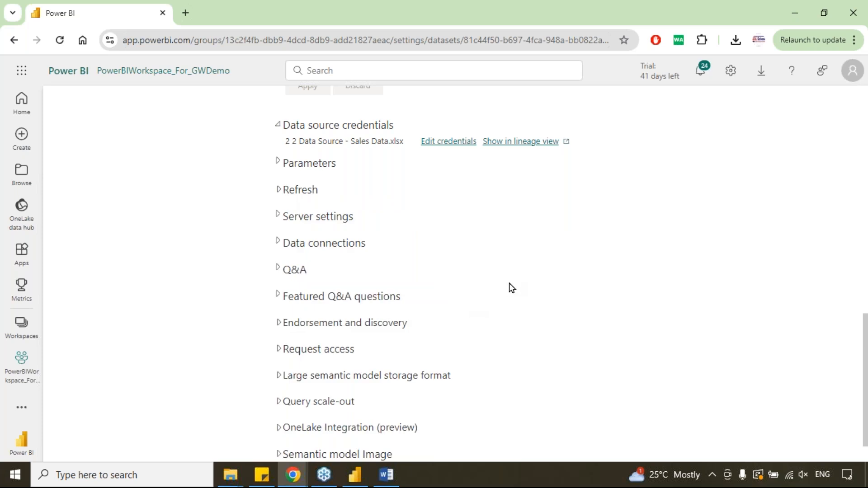
# Review the semantic model's next refresh, Personal Gateway status, data source credentials and refresh schedule in its settings
pyautogui.scroll(-1, 510, 284)
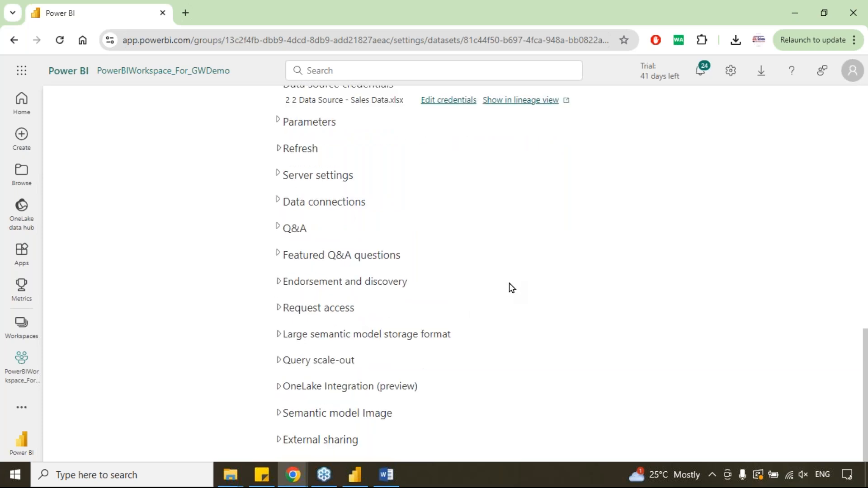
pyautogui.scroll(9, 568, 313)
pyautogui.scroll(7, 567, 313)
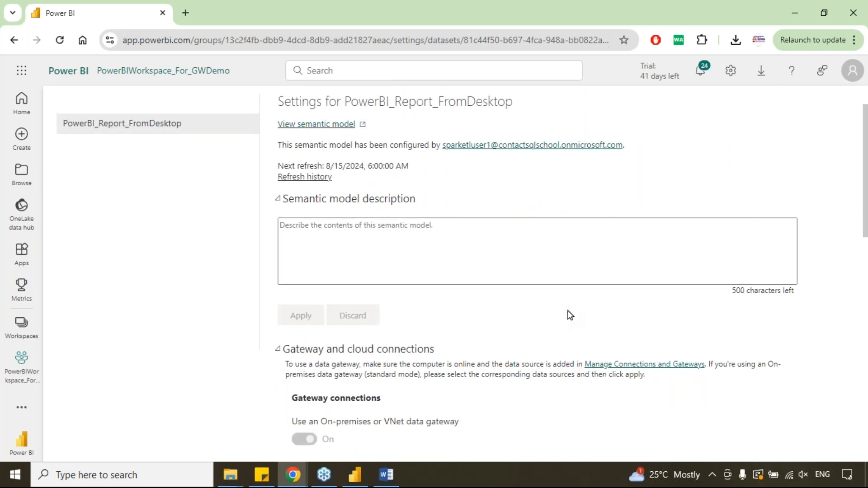
pyautogui.scroll(-4, 567, 314)
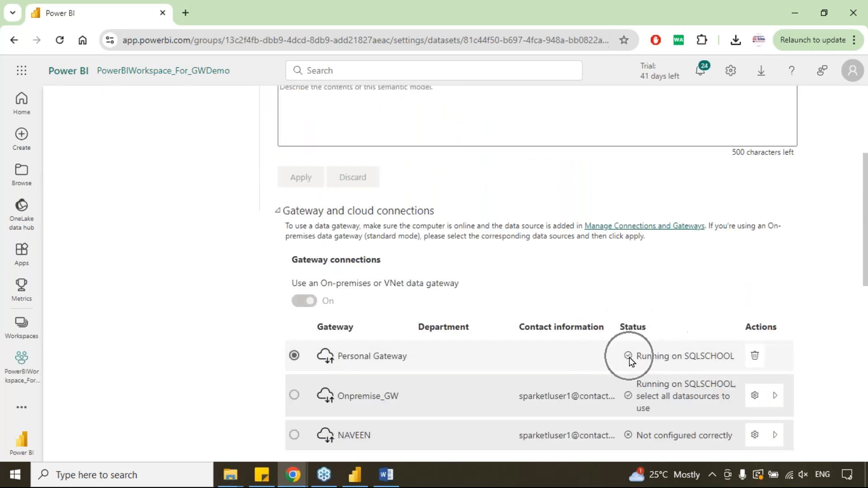
pyautogui.scroll(-7, 632, 361)
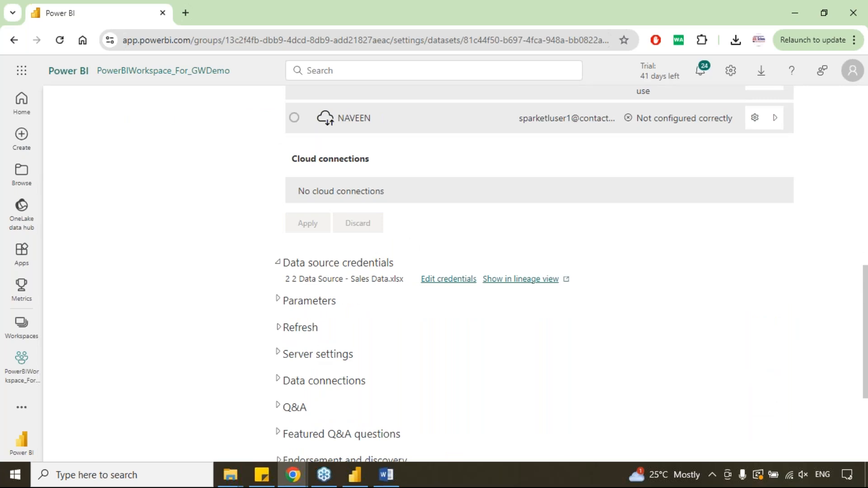
pyautogui.click(307, 329)
pyautogui.scroll(-2, 359, 381)
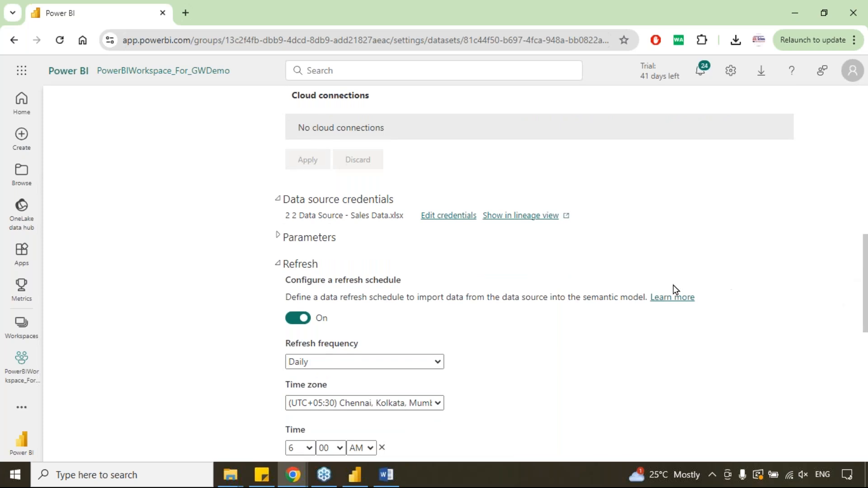
pyautogui.scroll(10, 673, 289)
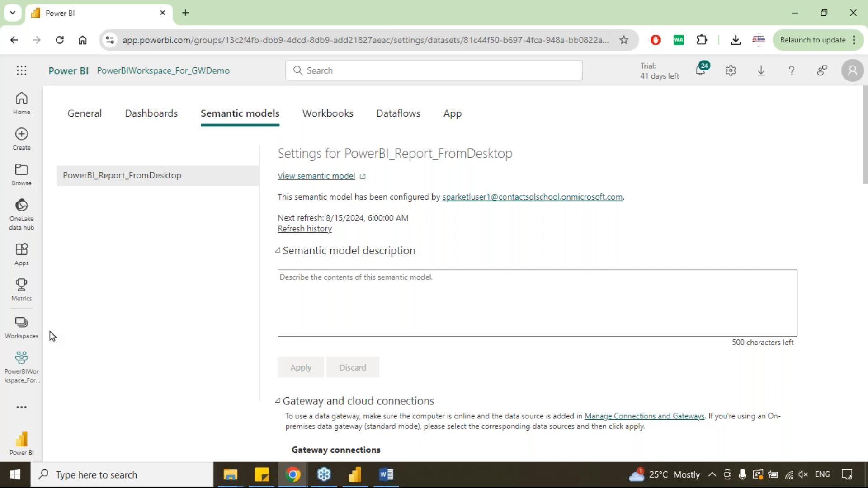
# Return to the PowerBIWorkspace_For_GWDemo workspace, check the semantic model's last and next refresh times, and refresh it on demand
pyautogui.click(18, 372)
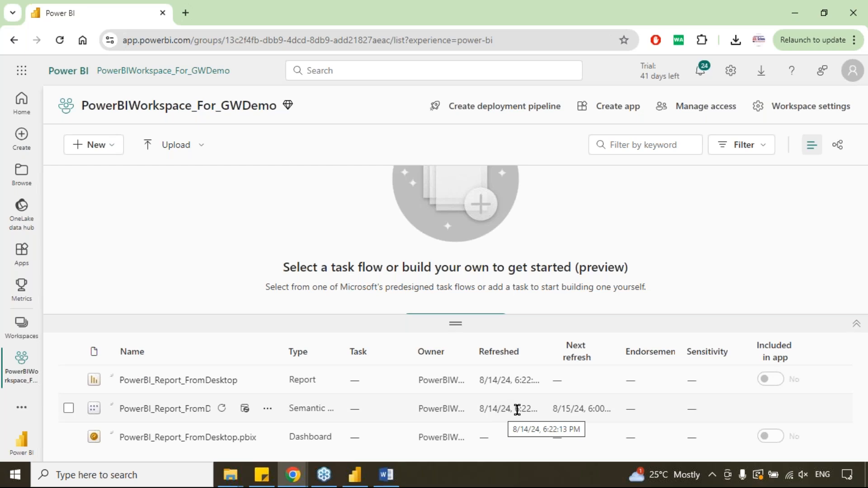
pyautogui.press('ctrl')
pyautogui.press('ctrl')
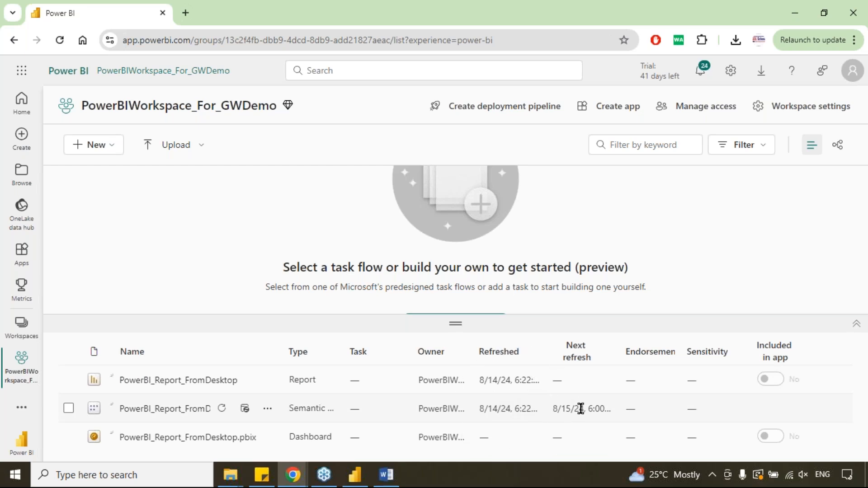
pyautogui.press('ctrl')
pyautogui.press('ctrl')
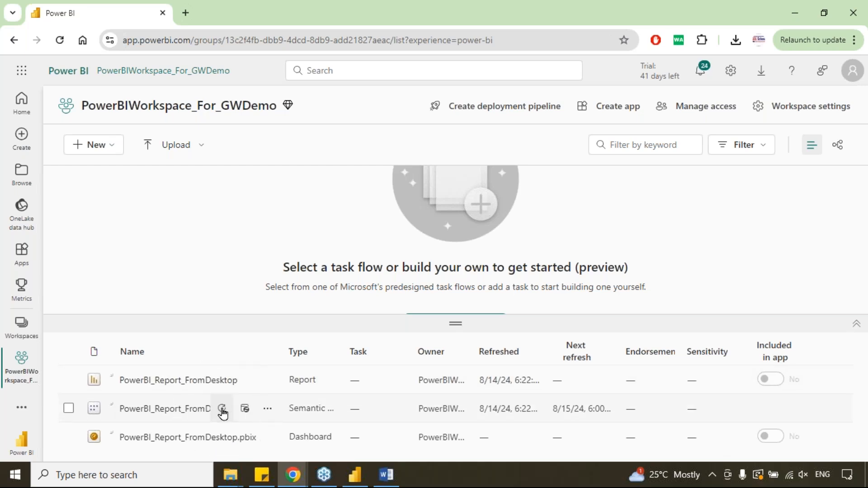
pyautogui.click(221, 409)
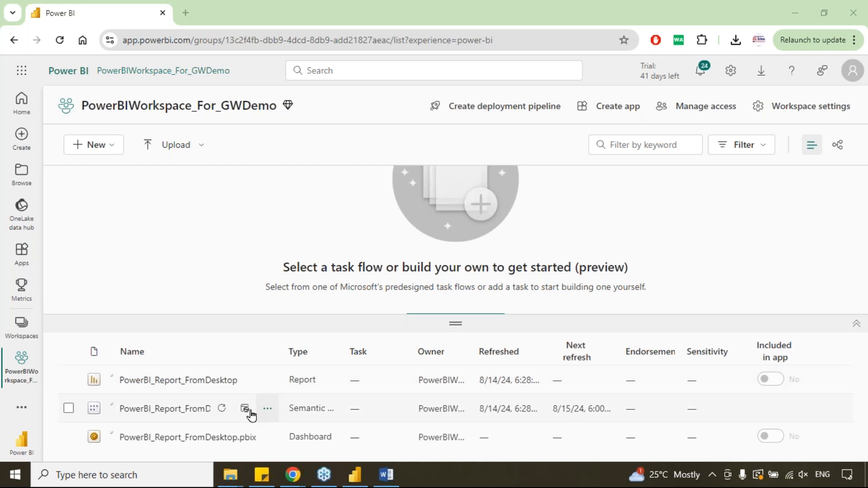
pyautogui.click(224, 411)
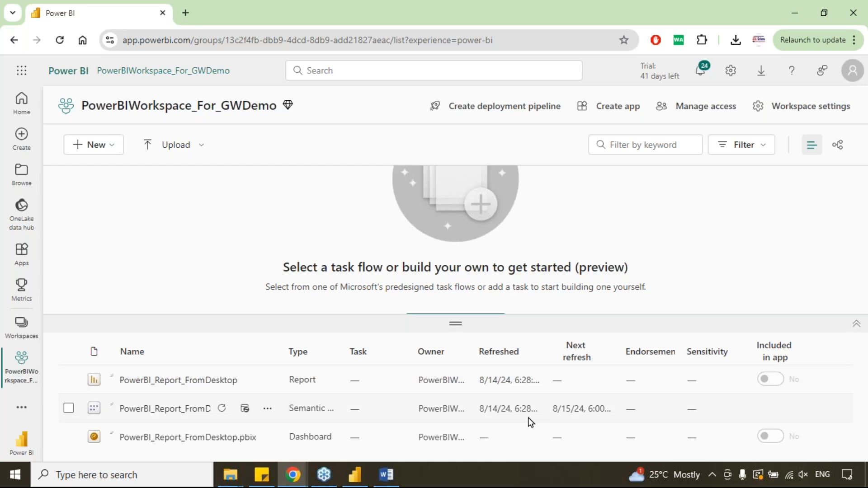
# Open the PowerBI_Report_FromDesktop report in a new browser tab and display its Page 1
pyautogui.rightClick(145, 381)
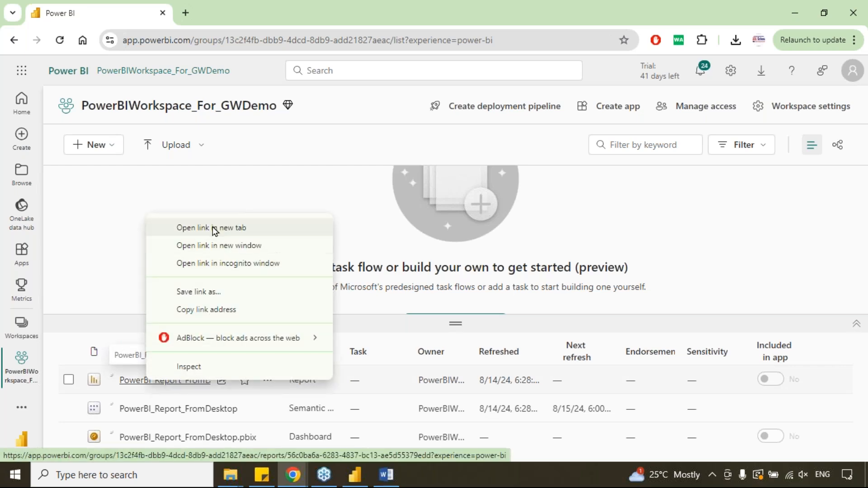
pyautogui.click(215, 228)
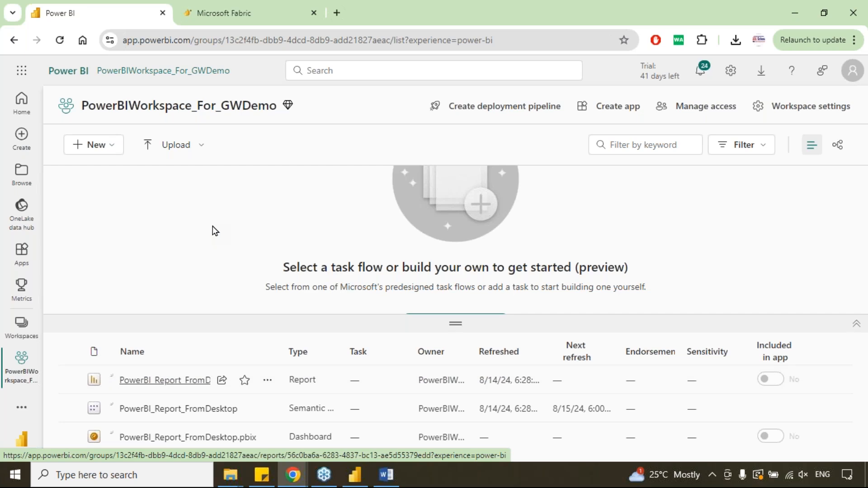
pyautogui.click(239, 15)
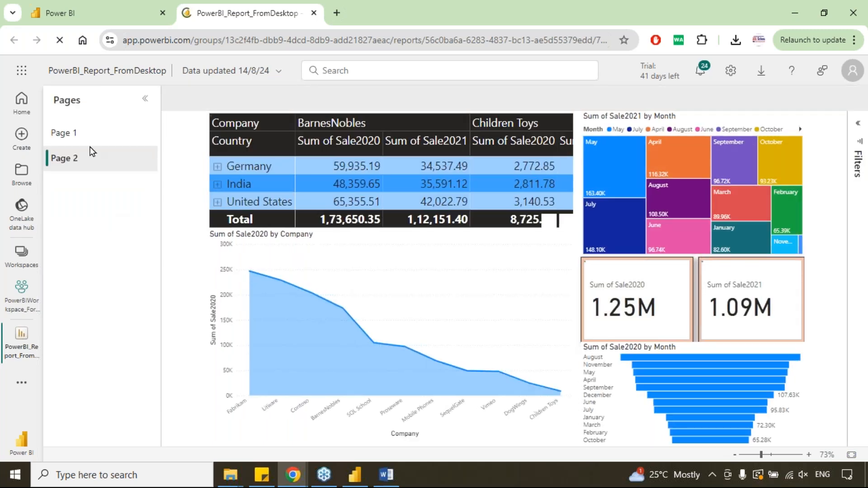
pyautogui.click(76, 132)
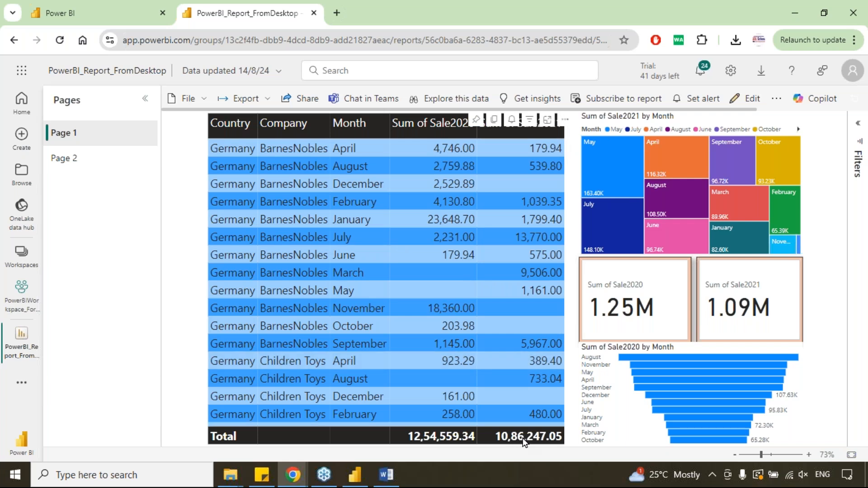
# Open the 2 2 Data Source - Sales Data workbook from the 66 COURSES > 6 POWER BI folder on the Desktop
pyautogui.click(232, 476)
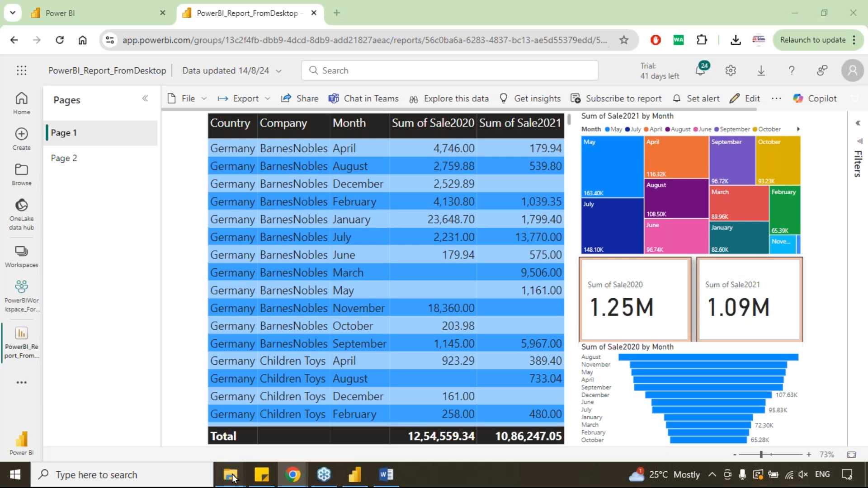
pyautogui.click(161, 443)
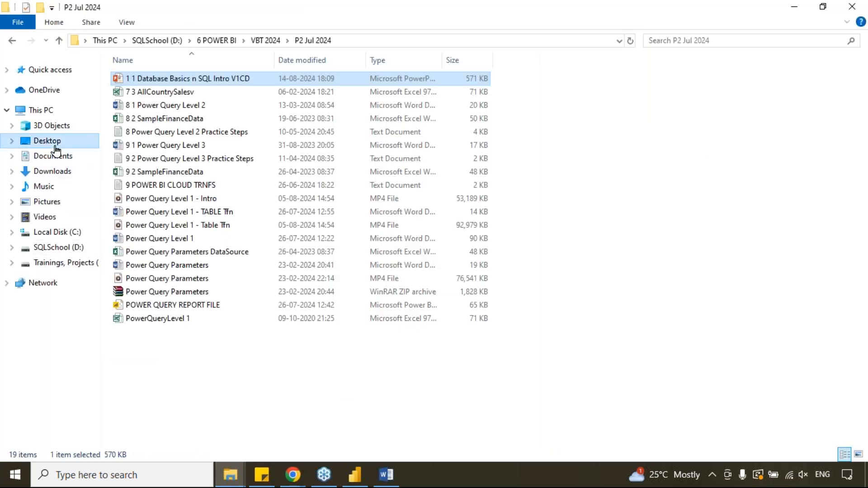
pyautogui.click(54, 146)
pyautogui.doubleClick(167, 82)
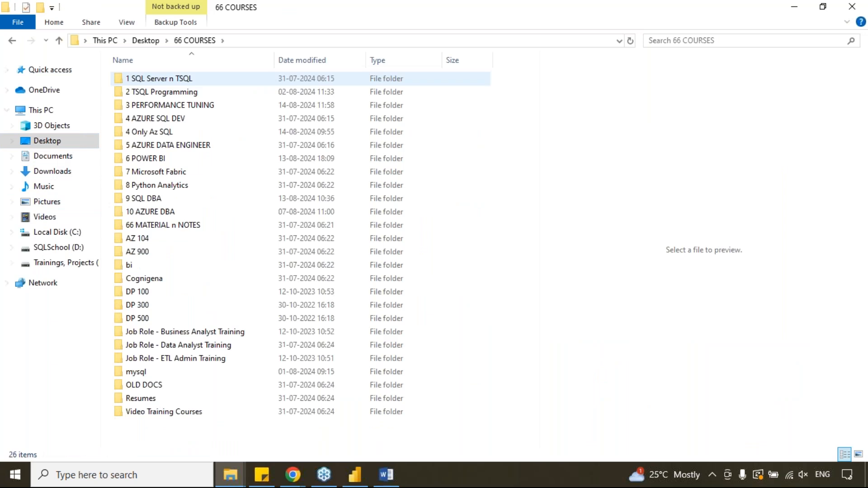
pyautogui.click(172, 157)
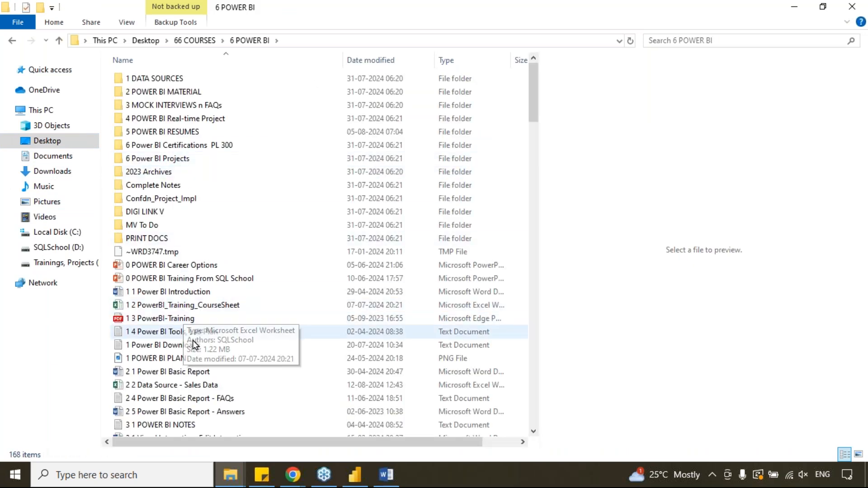
pyautogui.click(164, 385)
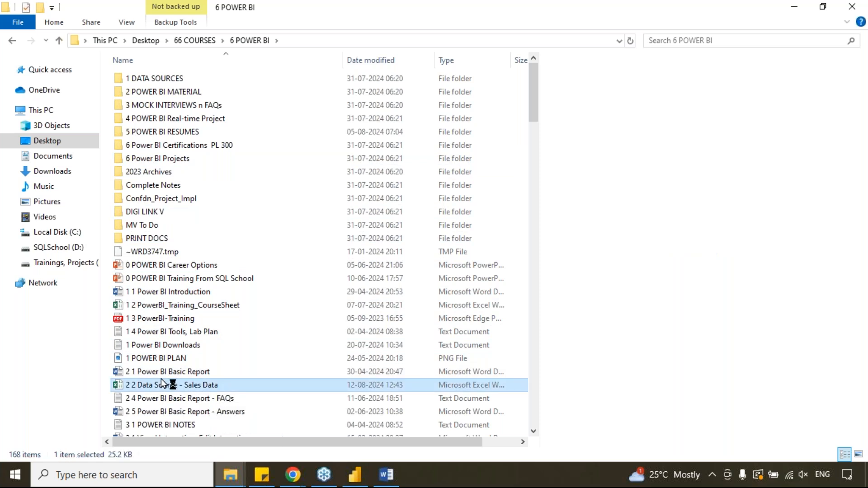
pyautogui.moveTo(356, 473)
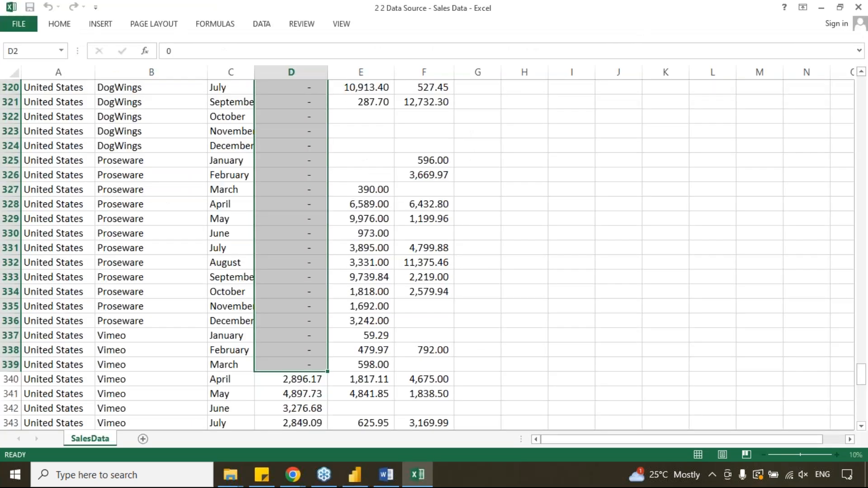
# Enter 10000 in cell F2 of the Sale2021 column, fill it down through row 111, save, and return to the report
pyautogui.scroll(4, 417, 252)
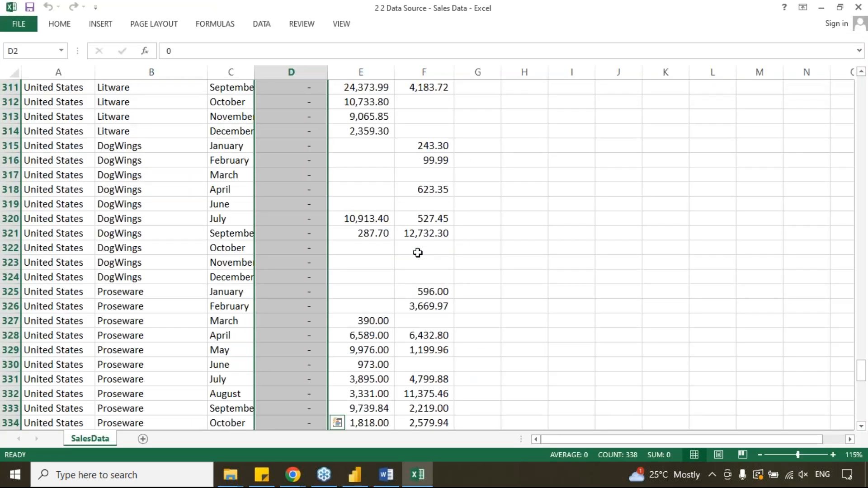
pyautogui.scroll(20, 436, 163)
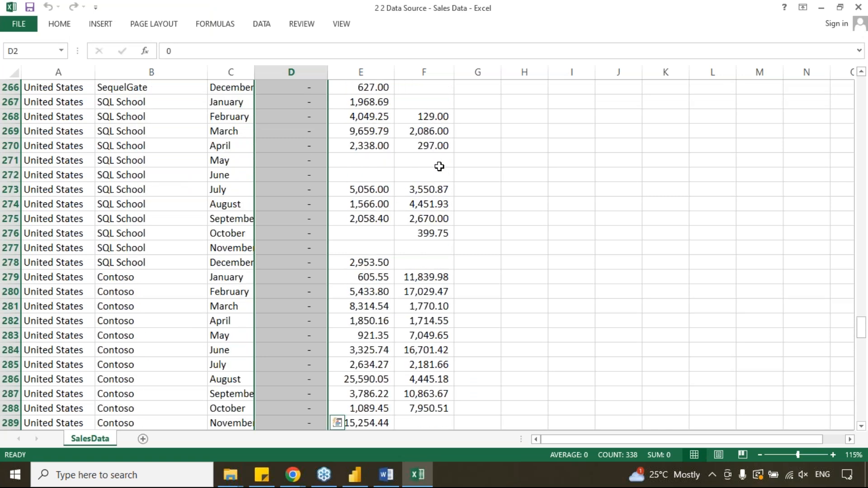
pyautogui.click(863, 124)
pyautogui.scroll(20, 862, 90)
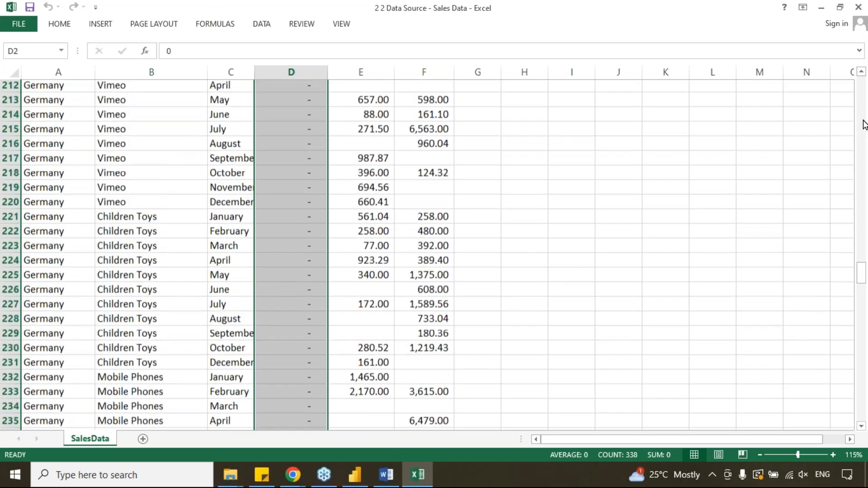
pyautogui.click(435, 103)
pyautogui.moveTo(435, 103); pyautogui.dragTo(433, 235)
pyautogui.write('10000')
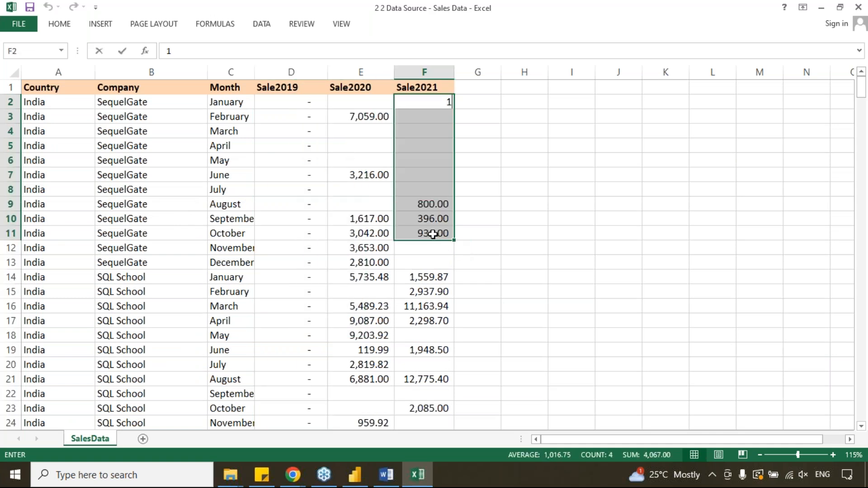
pyautogui.click(483, 155)
pyautogui.click(442, 102)
pyautogui.moveTo(454, 109); pyautogui.dragTo(427, 351)
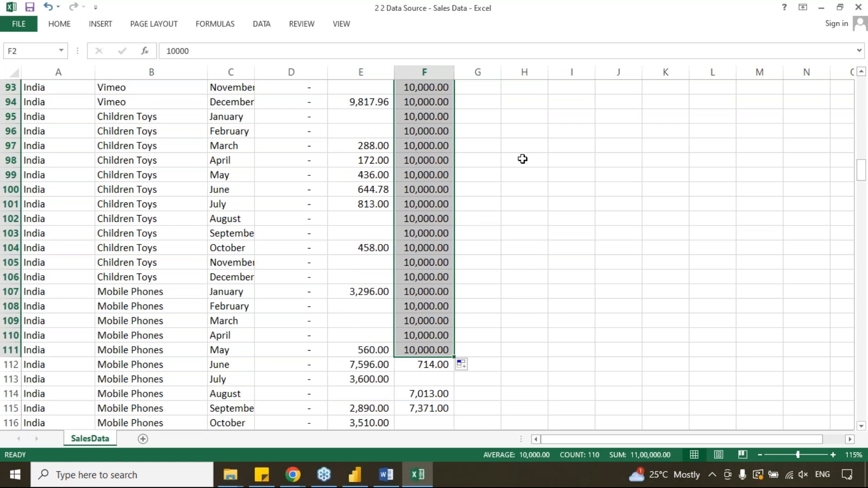
pyautogui.click(820, 10)
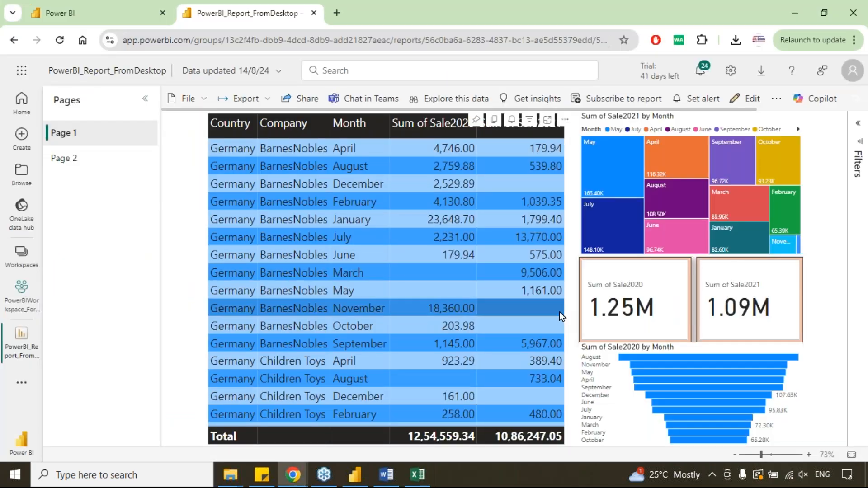
# Refresh the PowerBI_Report_FromDesktop semantic model on demand from the workspace, and check the Sale2021 figures in the open report
pyautogui.click(80, 16)
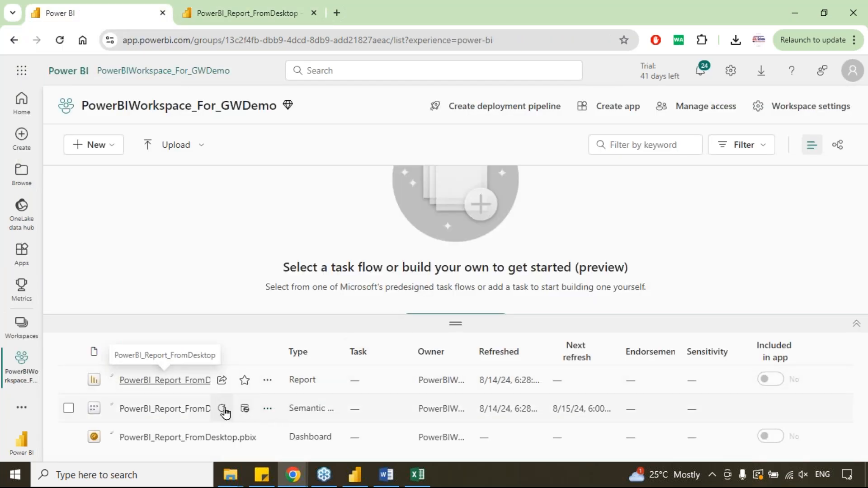
pyautogui.click(223, 409)
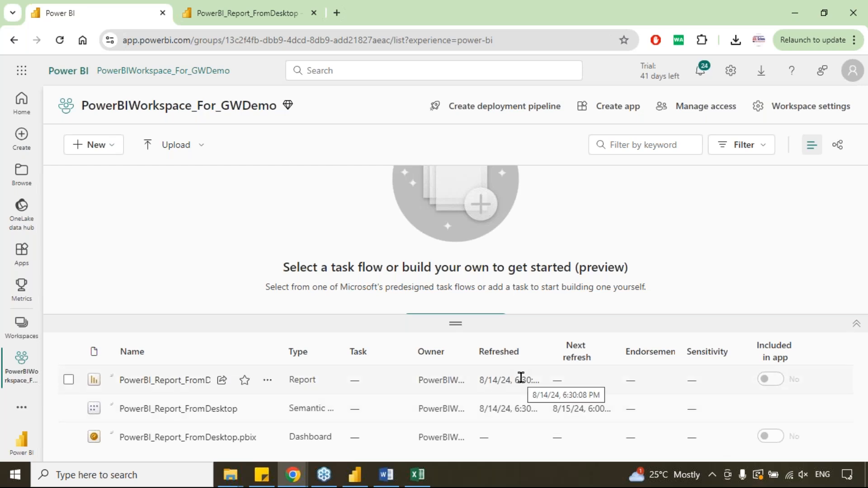
pyautogui.click(244, 14)
pyautogui.moveTo(654, 313)
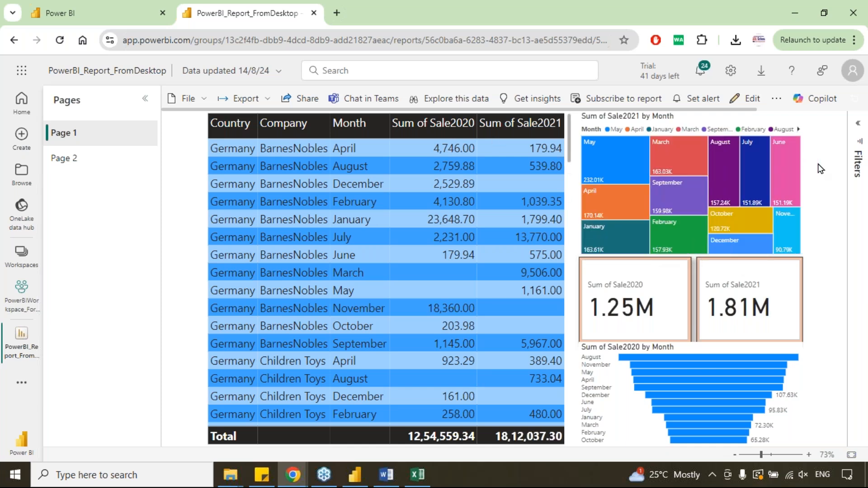
# Refresh the report's visuals to load the latest data from the semantic model
pyautogui.click(776, 98)
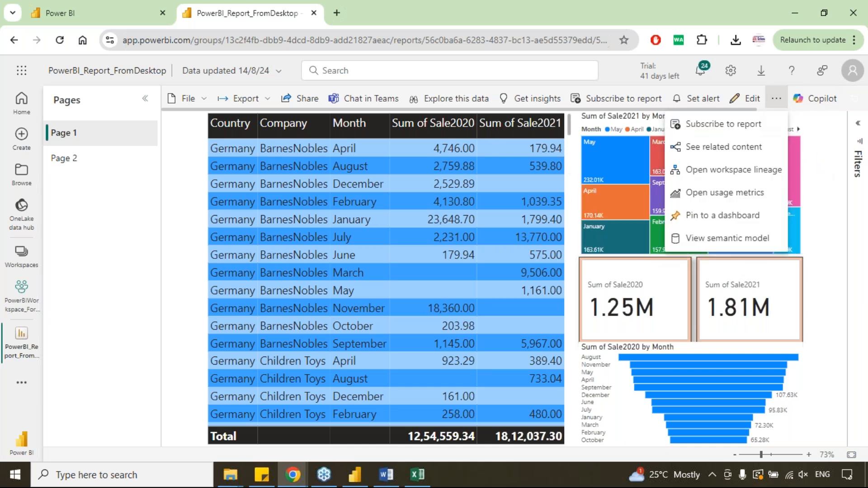
pyautogui.click(828, 129)
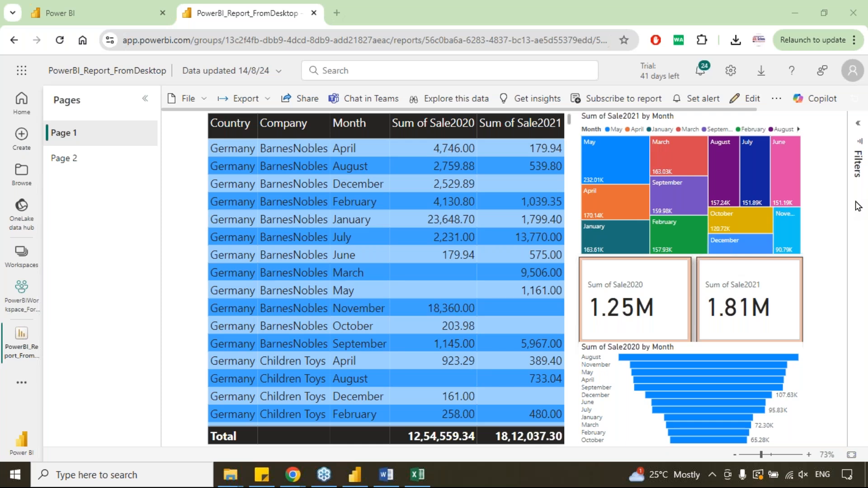
pyautogui.hscroll(3, 755, 108)
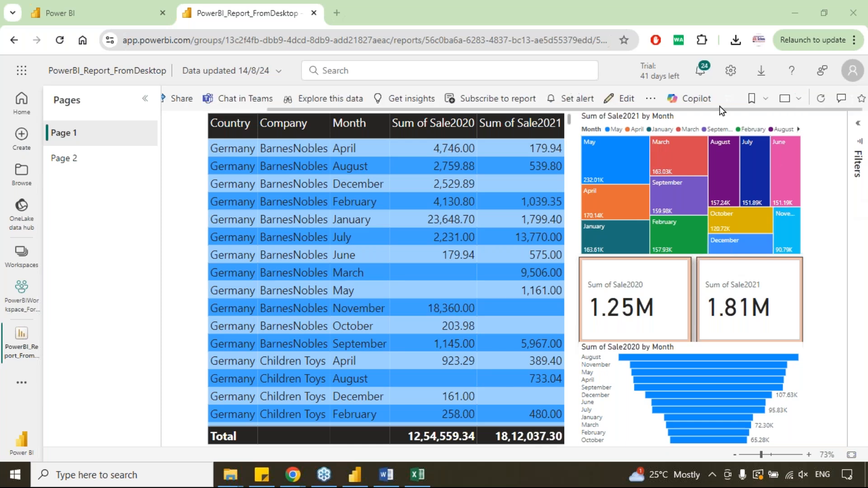
pyautogui.moveTo(720, 109); pyautogui.dragTo(813, 113)
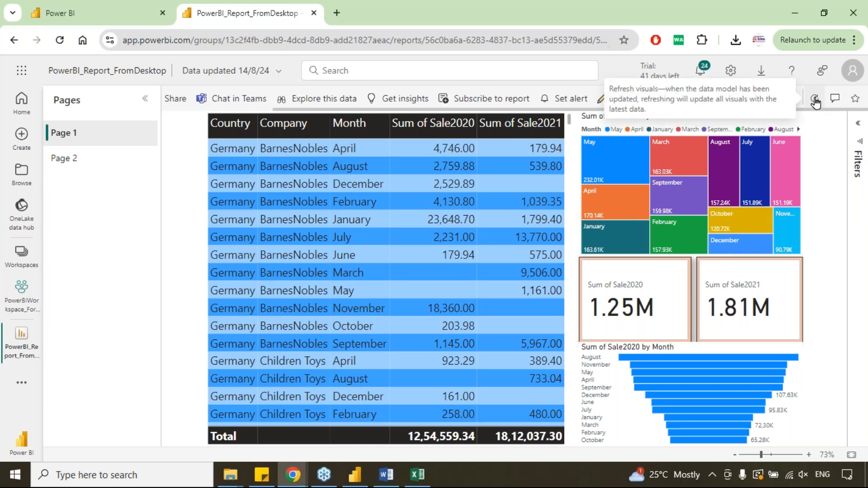
pyautogui.click(814, 101)
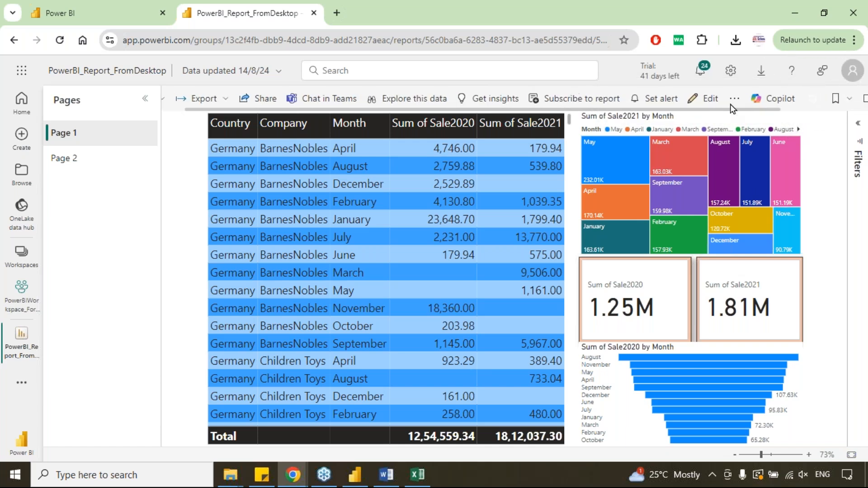
pyautogui.click(815, 99)
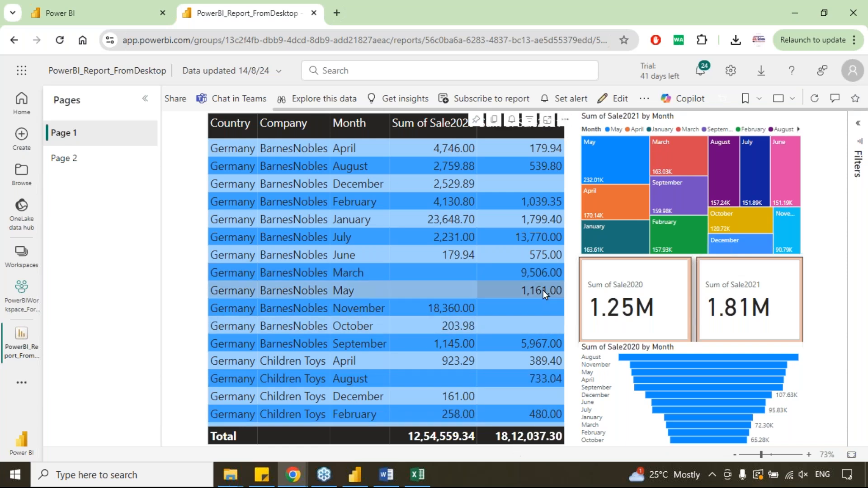
# Undo the Sale2021 fill and the value entered in F2 of the sales data workbook, save, and return to the report
pyautogui.click(425, 479)
pyautogui.click(495, 188)
pyautogui.hotkey('ctrl', 'z')
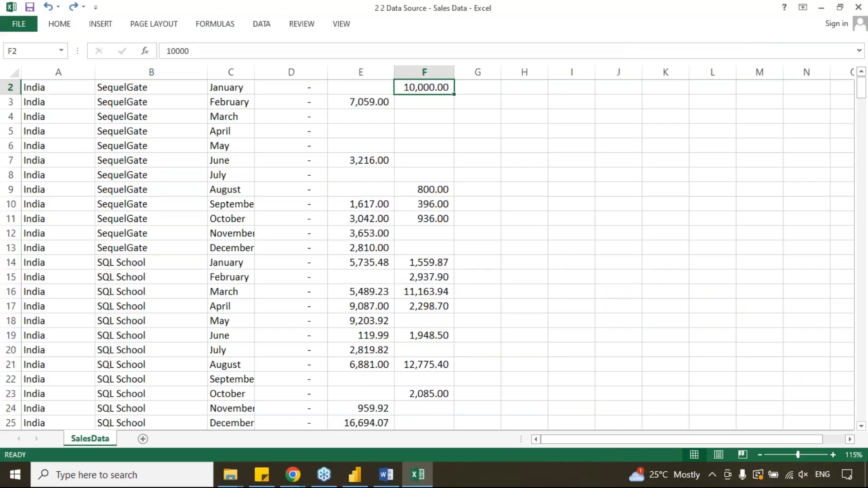
pyautogui.hotkey('ctrl', 'z')
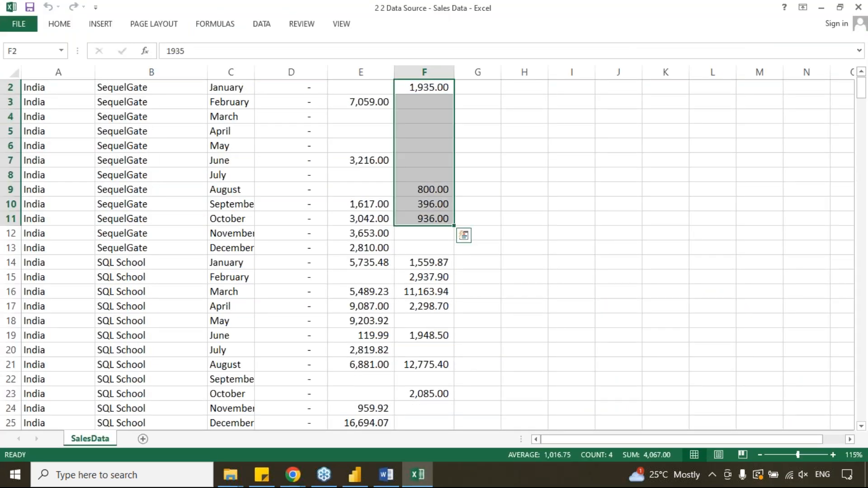
pyautogui.click(820, 9)
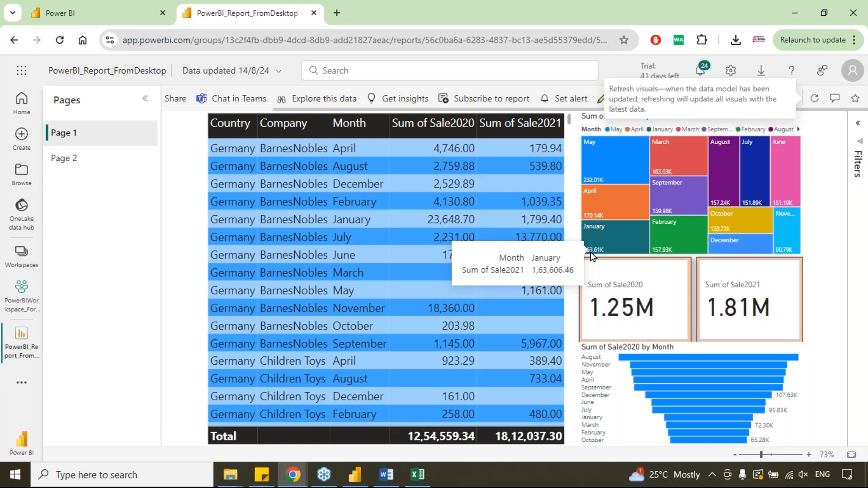
# Refresh the semantic model again from the workspace and recheck the Sale2021 total in the report tab
pyautogui.click(85, 12)
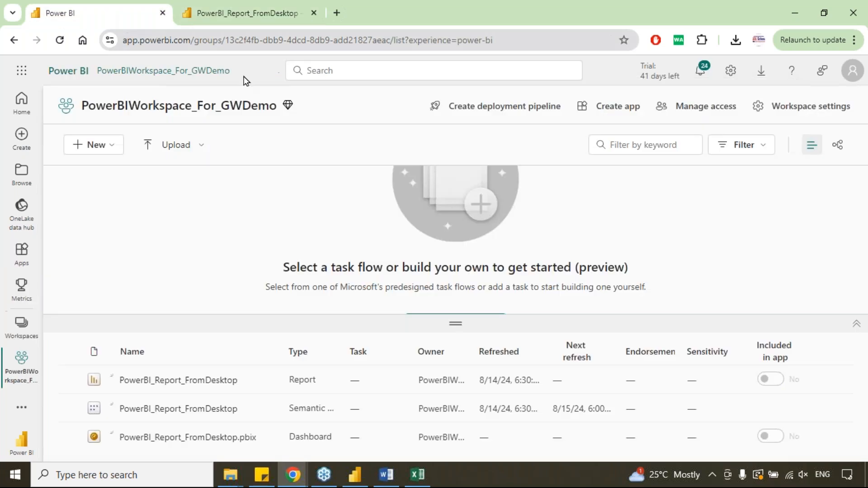
pyautogui.click(221, 408)
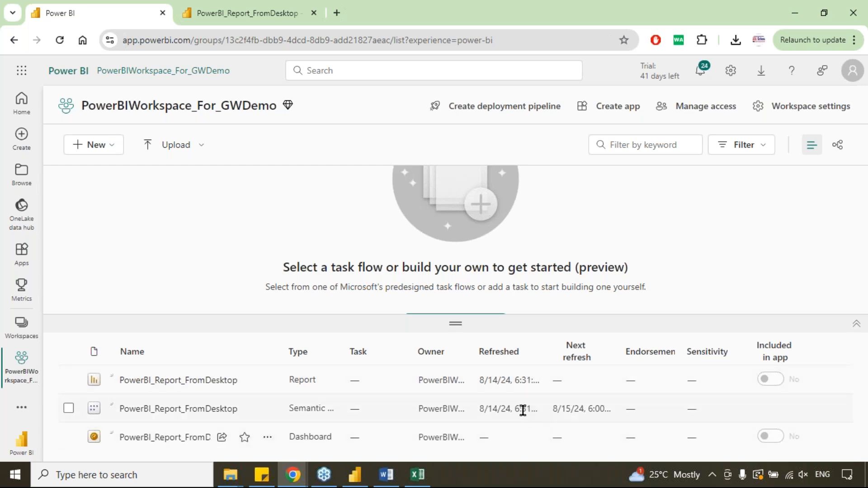
pyautogui.click(240, 13)
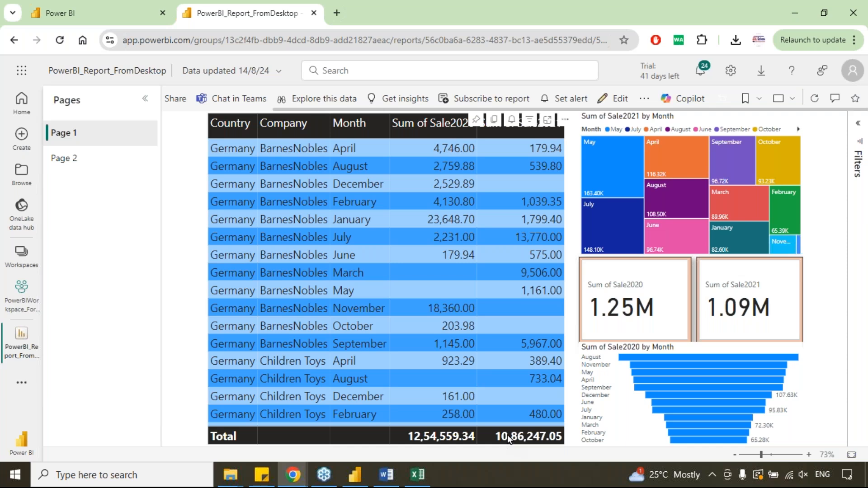
# Close the 2 2 Data Source - Sales Data workbook, and open a blank Notepad window positioned over the report
pyautogui.click(424, 482)
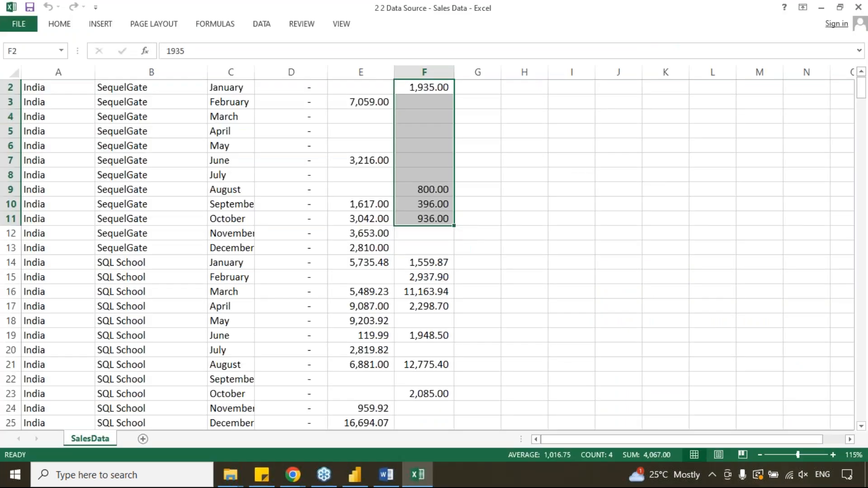
pyautogui.click(858, 6)
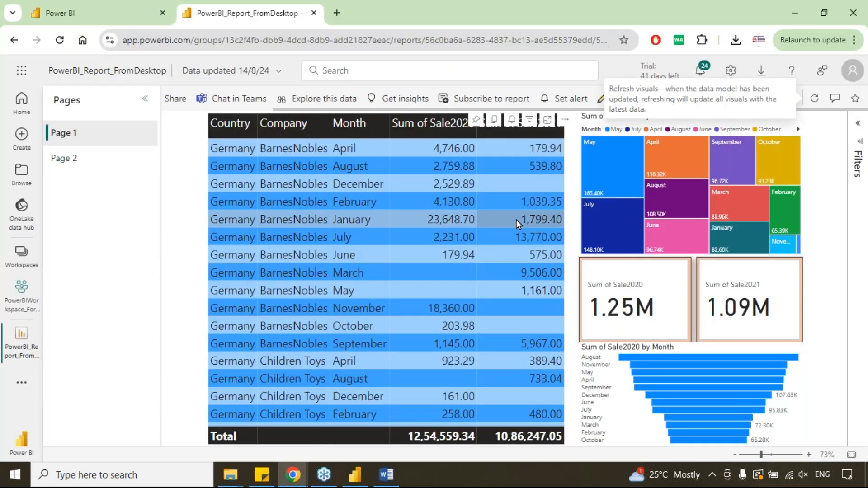
pyautogui.press('super+r')
pyautogui.press('Return')
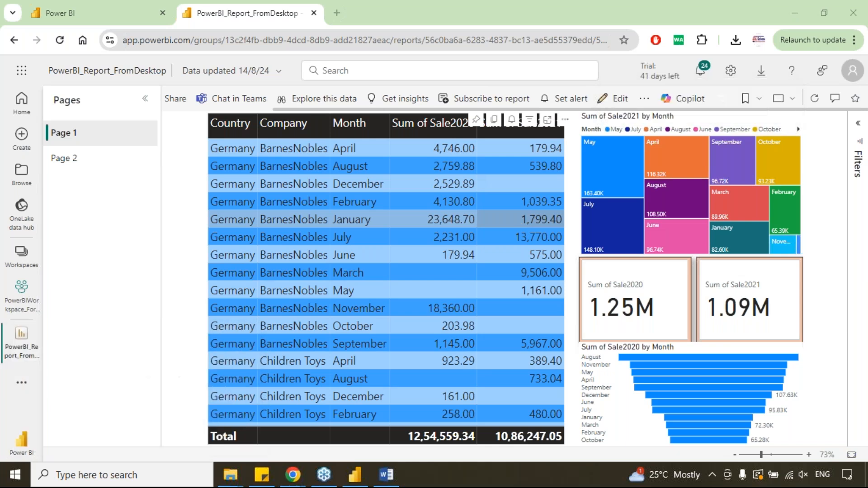
pyautogui.moveTo(385, 147); pyautogui.dragTo(609, 213)
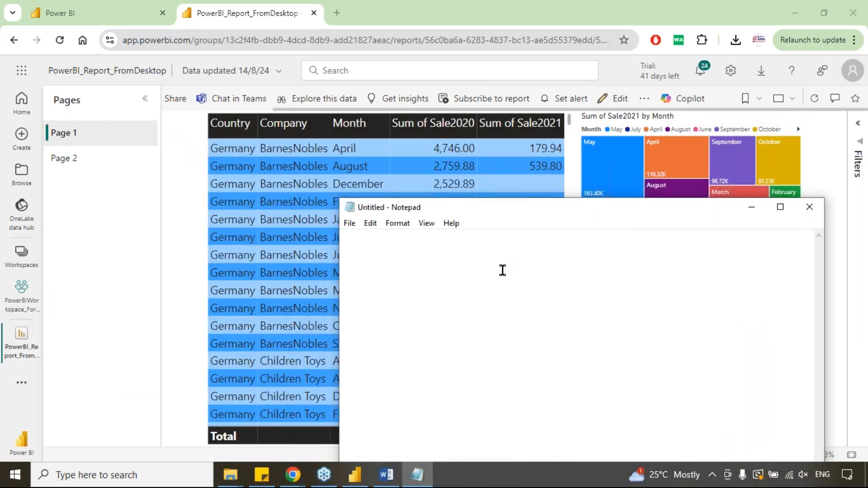
# Write the first note line as "STEP 1:" with the tab-aligned text "DESIGN POWER BI INTERACTIVE REPORT"
pyautogui.write('STEP 1:')
pyautogui.press('Tab')
pyautogui.press('Tab')
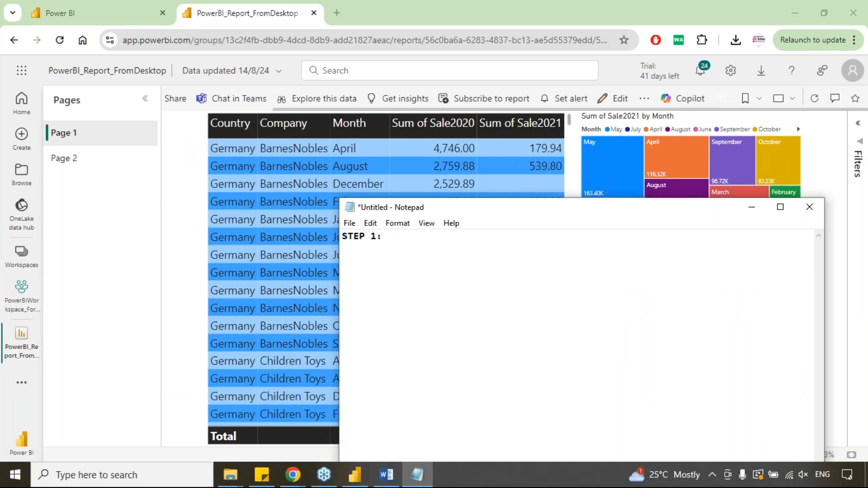
pyautogui.write('DEI')
pyautogui.press('BackSpace')
pyautogui.press('BackSpace')
pyautogui.press('BackSpace')
pyautogui.write('DEISGN')
pyautogui.press('BackSpace')
pyautogui.press('BackSpace')
pyautogui.press('BackSpace')
pyautogui.press('BackSpace')
pyautogui.press('BackSpace')
pyautogui.write('SIGN POWER BI INTERACTIVE REPOT')
pyautogui.press('BackSpace')
pyautogui.press('BackSpace')
pyautogui.write('ORT')
# Add the aligned line "PUBLISH TO CLOUD" beneath the STEP 1 text
pyautogui.press('Return')
pyautogui.press('Tab')
pyautogui.press('Tab')
pyautogui.write('PUBSLISH TO')
pyautogui.press('BackSpace')
pyautogui.press('BackSpace')
pyautogui.press('BackSpace')
pyautogui.press('BackSpace')
pyautogui.press('BackSpace')
pyautogui.press('BackSpace')
pyautogui.press('BackSpace')
pyautogui.press('BackSpace')
pyautogui.press('BackSpace')
pyautogui.write('LISH TO CLOUD')
# Leave a blank line and add "STEP 2:" with the aligned text "INSTALL, CONFIGURE PERSONAL GATEWAY"
pyautogui.press('Return')
pyautogui.press('Return')
pyautogui.write('STEP 2:')
pyautogui.press('Tab')
pyautogui.press('Tab')
pyautogui.write('INSTALL, CONFIGURE ')
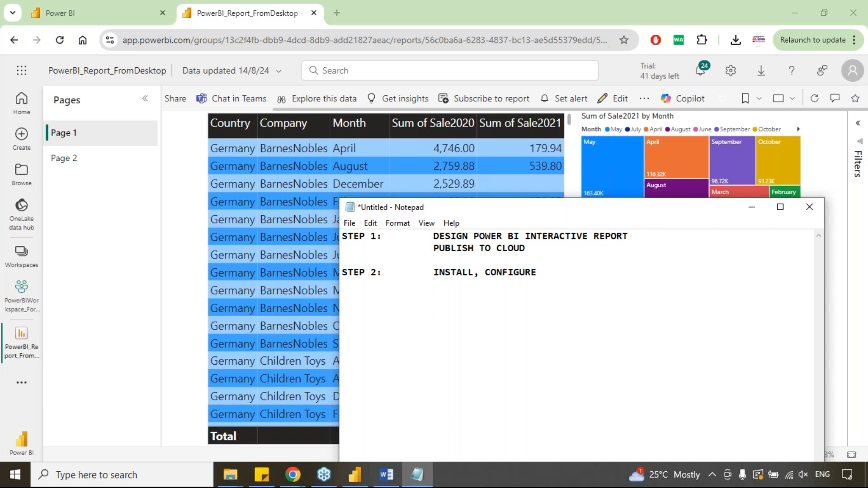
pyautogui.write('PERSONAL GATEWAY  ')
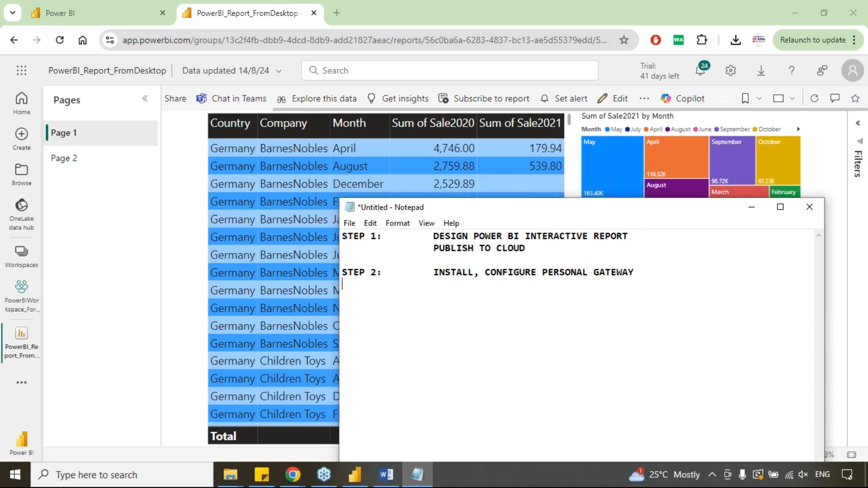
# Add "STEP 3:" with the aligned text "GO TO WORKSPACE > SEMANTIC MODEL > SELECT ABOVE GATEWAY"
pyautogui.write('STEP 3:')
pyautogui.press('Tab')
pyautogui.press('Tab')
pyautogui.write('GO TO WORKSP')
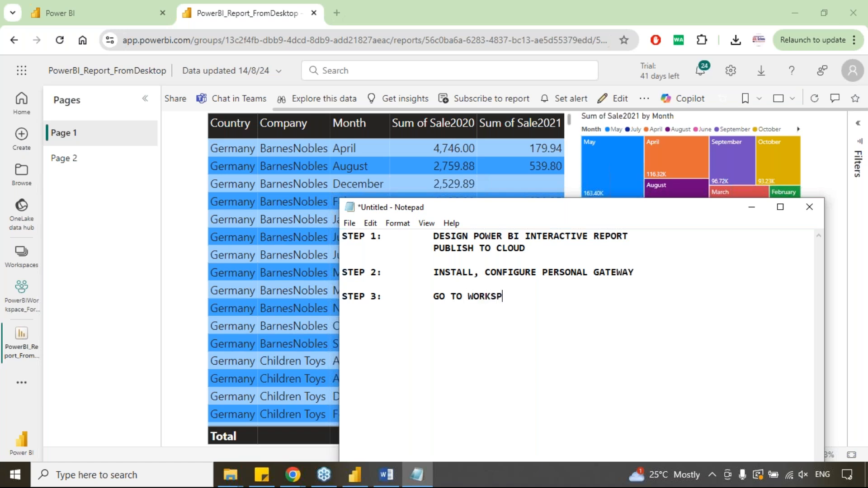
pyautogui.write('ACE > SEMANTIC MOD')
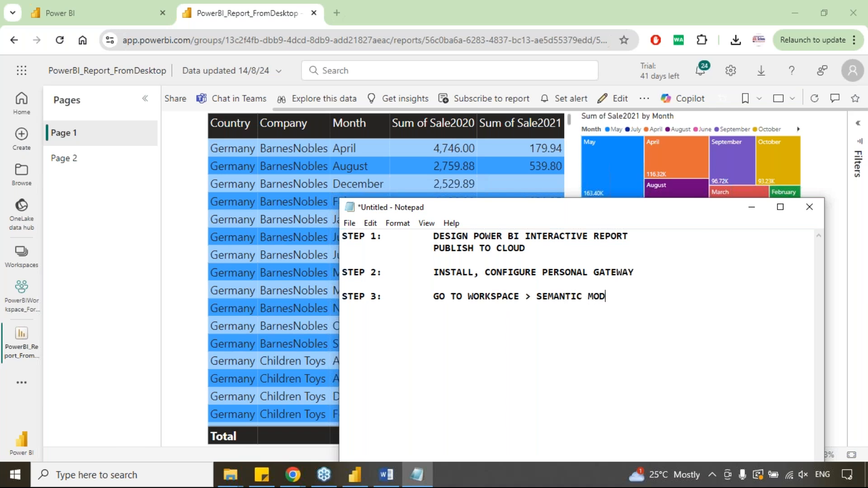
pyautogui.write('EL > SELEABOVE GATEWAY')
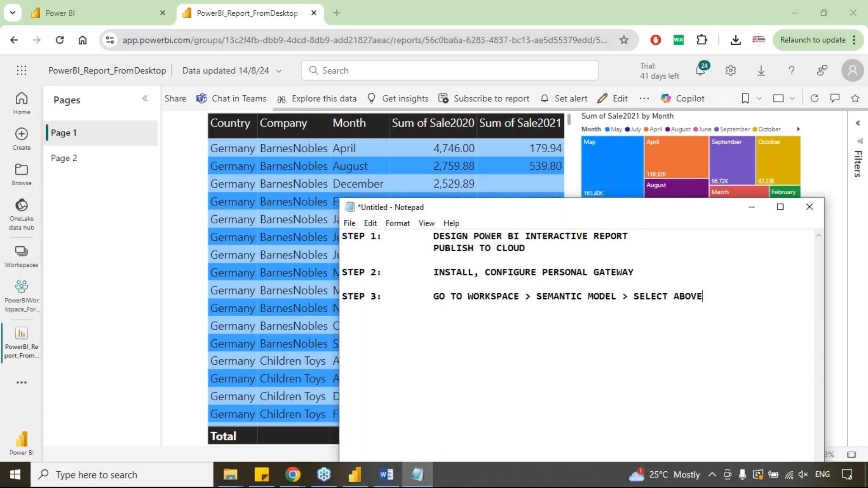
# Add the aligned line "EDIT CREDENTIAL > CHOOSE : PUBLIC CONNECTION OPTION" under STEP 3
pyautogui.press('Tab')
pyautogui.write('EDIT CREDET')
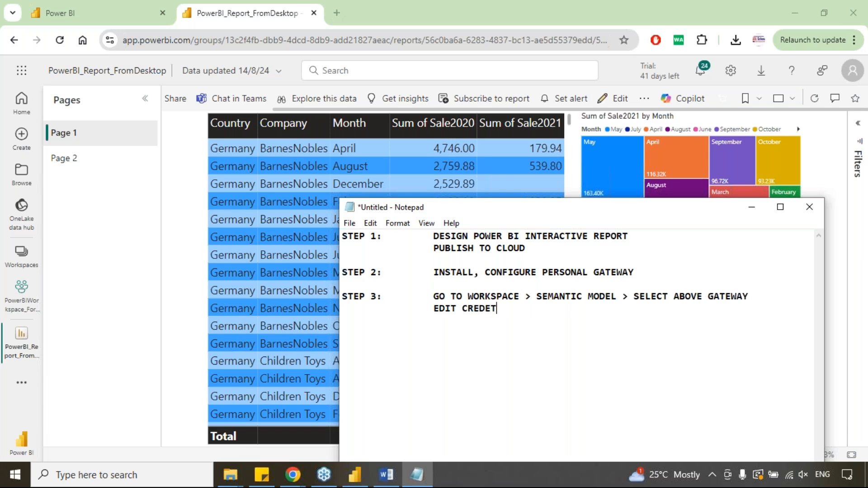
pyautogui.press('BackSpace')
pyautogui.write('NTIAL > CHOOSE : PUBLIC')
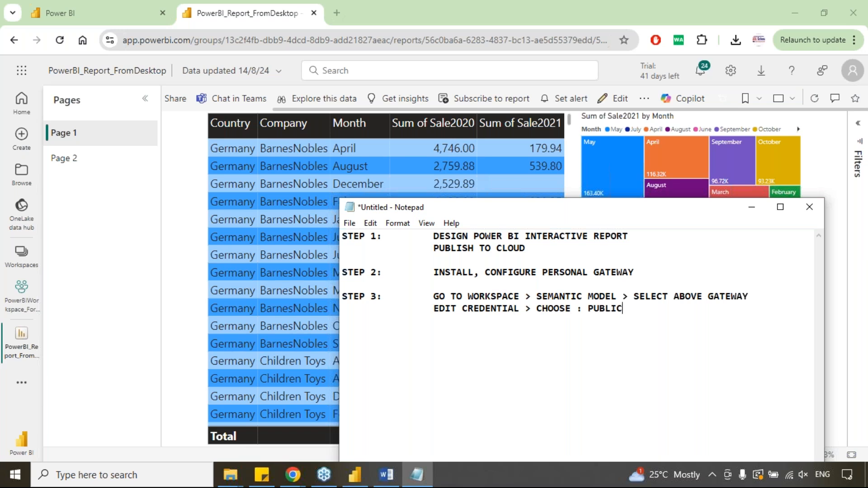
pyautogui.write(' CONNECTION OPTION')
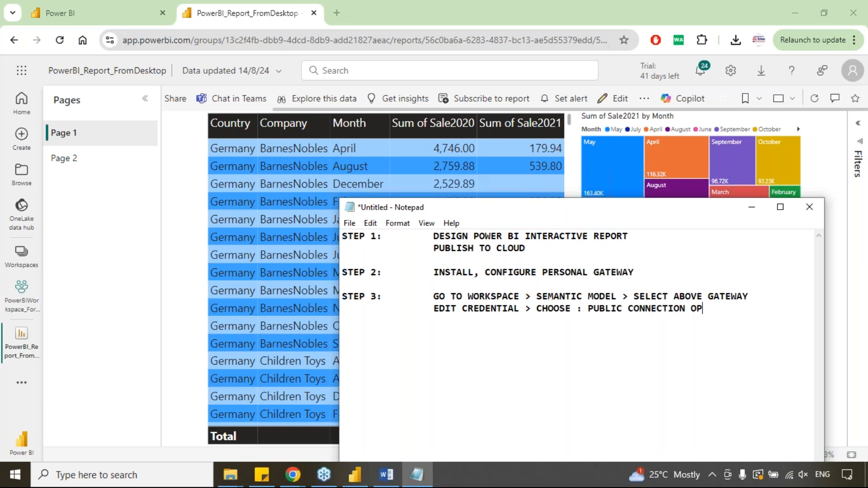
# Leave a blank line and add "STEP 4:" with the aligned text "GO TO WORKSPACE > SEMANTIC MODEL > REFRESH"
pyautogui.press('Return')
pyautogui.press('Return')
pyautogui.write('STEP 4:')
pyautogui.press('Tab')
pyautogui.press('Tab')
pyautogui.write('GO TO WORKSPACE > ESE')
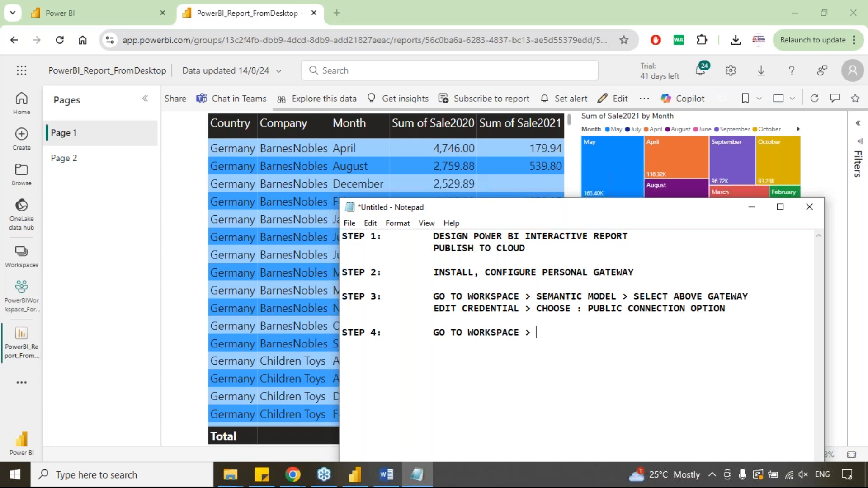
pyautogui.press('BackSpace')
pyautogui.press('BackSpace')
pyautogui.press('BackSpace')
pyautogui.write('SEMANT')
pyautogui.press('BackSpace')
pyautogui.press('BackSpace')
pyautogui.press('BackSpace')
pyautogui.write('ANTIC MO')
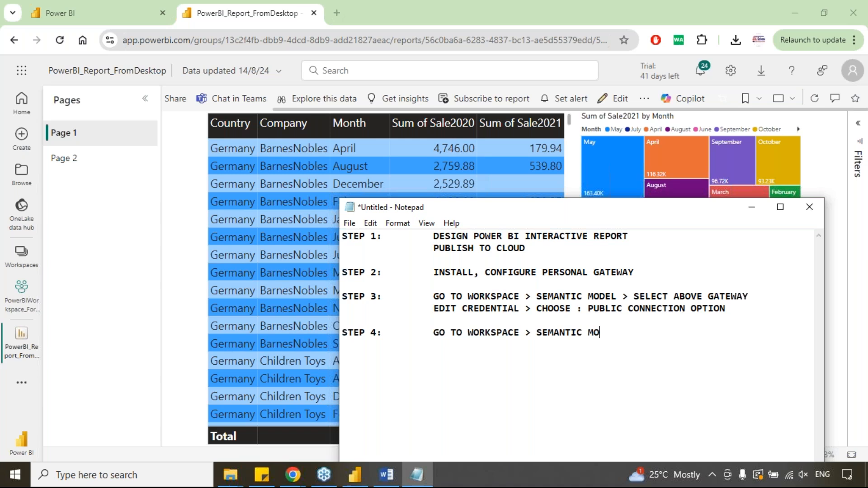
pyautogui.write('DEL > REFRESH')
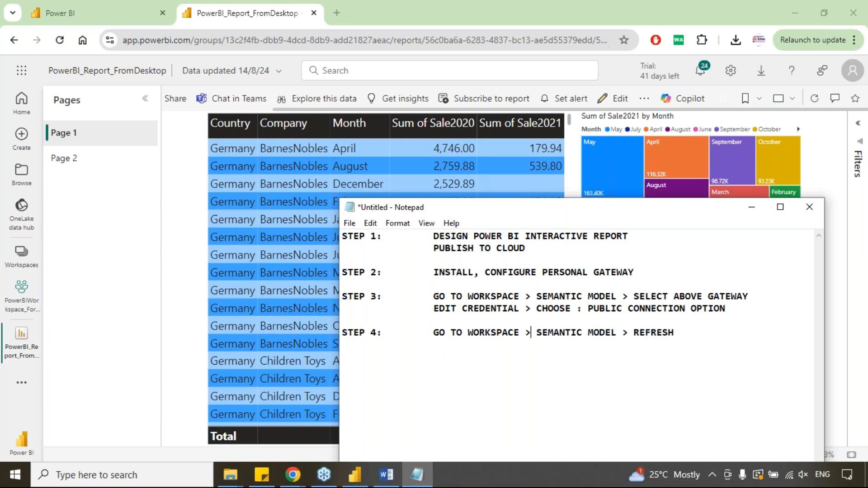
# Insert "PERFORM CHANGES TO SOURCE DATA." as the first line of STEP 4, with the refresh instruction aligned on the line below
pyautogui.write('DO')
pyautogui.press('BackSpace')
pyautogui.press('BackSpace')
pyautogui.press('BackSpace')
pyautogui.write('PERFORM CHAN')
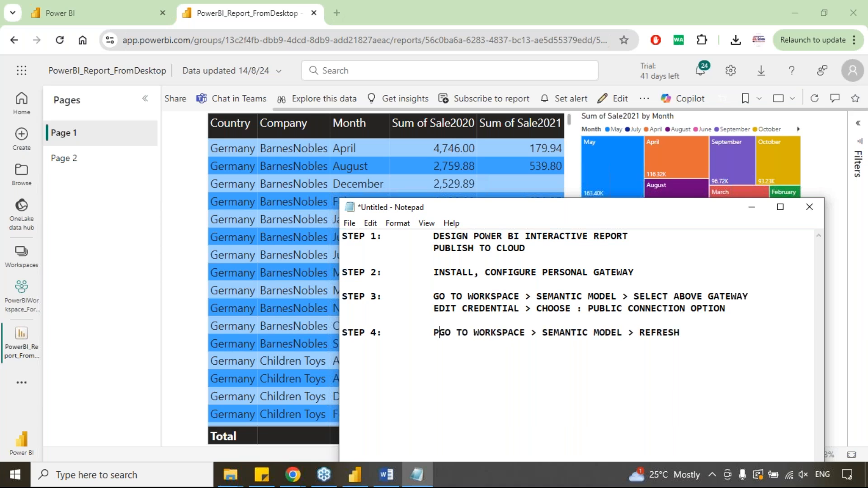
pyautogui.write('GES ')
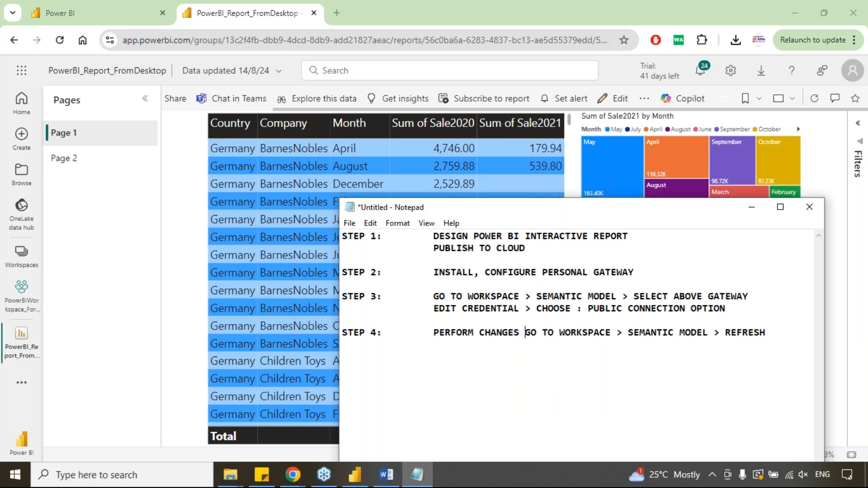
pyautogui.write('TO ')
pyautogui.write('REPORT')
pyautogui.press('BackSpace')
pyautogui.press('BackSpace')
pyautogui.press('BackSpace')
pyautogui.press('BackSpace')
pyautogui.press('BackSpace')
pyautogui.press('BackSpace')
pyautogui.press('BackSpace')
pyautogui.write('SOURCE DATA.')
pyautogui.press('Return')
pyautogui.press('Tab')
pyautogui.press('Tab')
pyautogui.press('Tab')
pyautogui.press('BackSpace')
pyautogui.press('End')
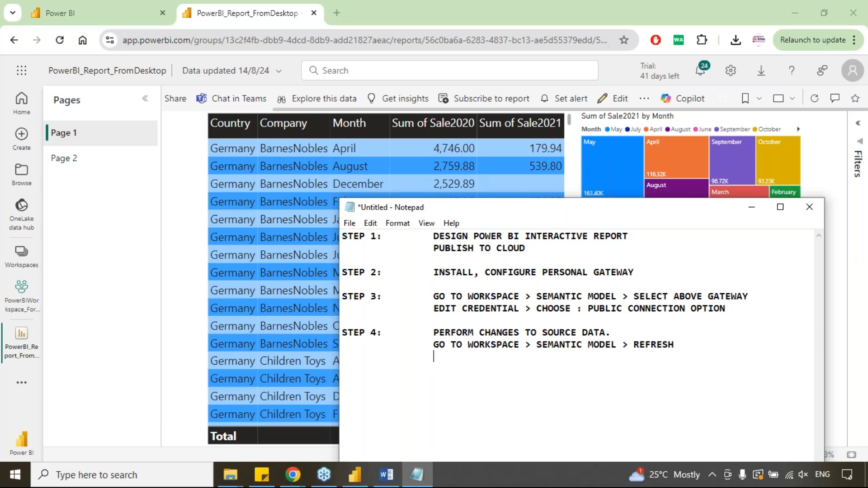
# Add the line "GO TO WORKSPACE > REPORT > REFRESH > VERIFY THE CHANGES." to the end of STEP 4
pyautogui.write('GO TO WORKS')
pyautogui.press('BackSpace')
pyautogui.press('BackSpace')
pyautogui.write('KS')
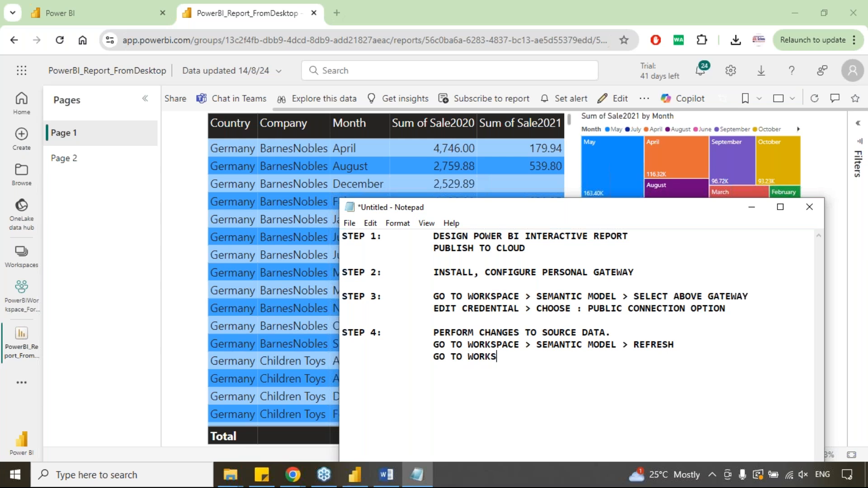
pyautogui.write('PACE > REPORT >')
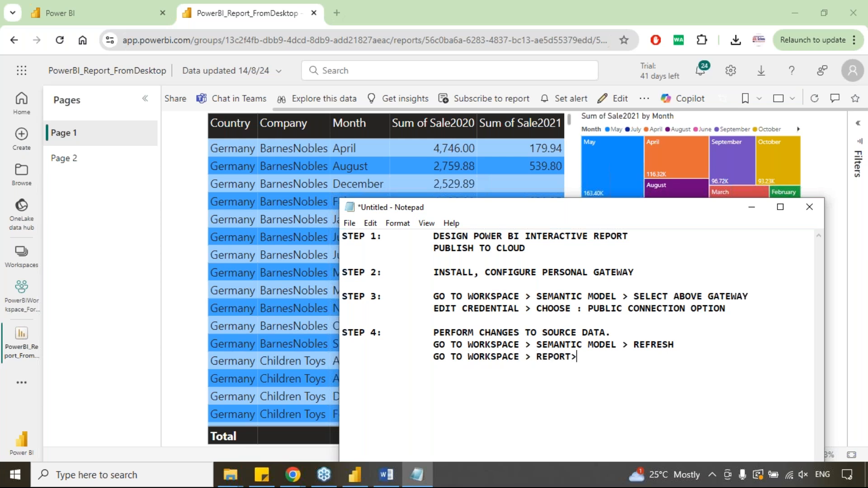
pyautogui.press('BackSpace')
pyautogui.press('BackSpace')
pyautogui.write('> REFRESH > VERIFY T')
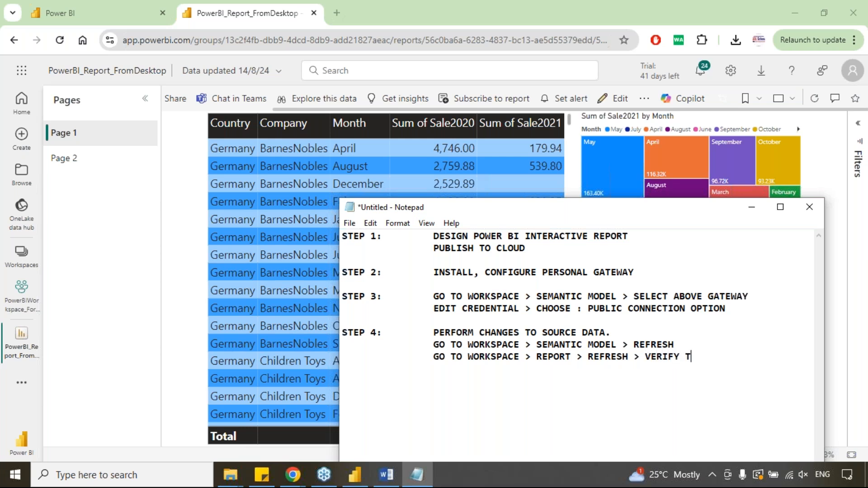
pyautogui.write('HE CHANGES.')
# Switch to the 11 2 POWER BI GATEWAY Word document and add "SYNOPSYS:" below STEP 5, followed by the four steps from the notes
pyautogui.click(853, 267)
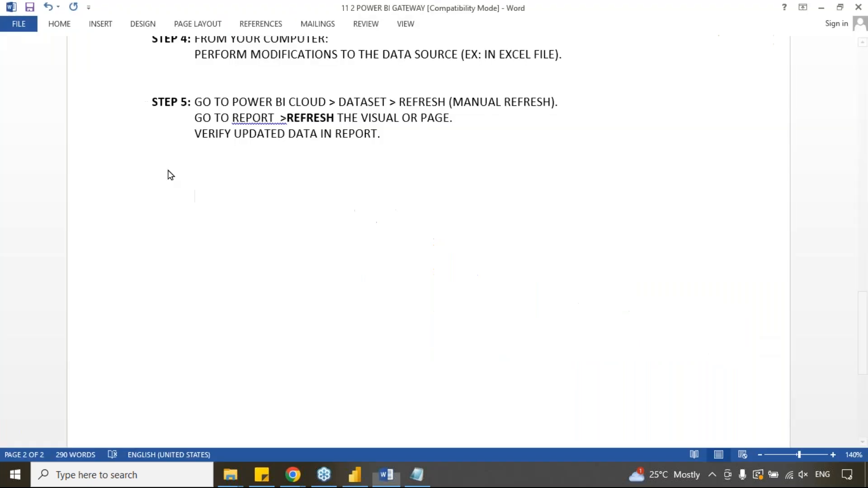
pyautogui.click(172, 177)
pyautogui.scroll(5, 175, 178)
pyautogui.scroll(7, 226, 281)
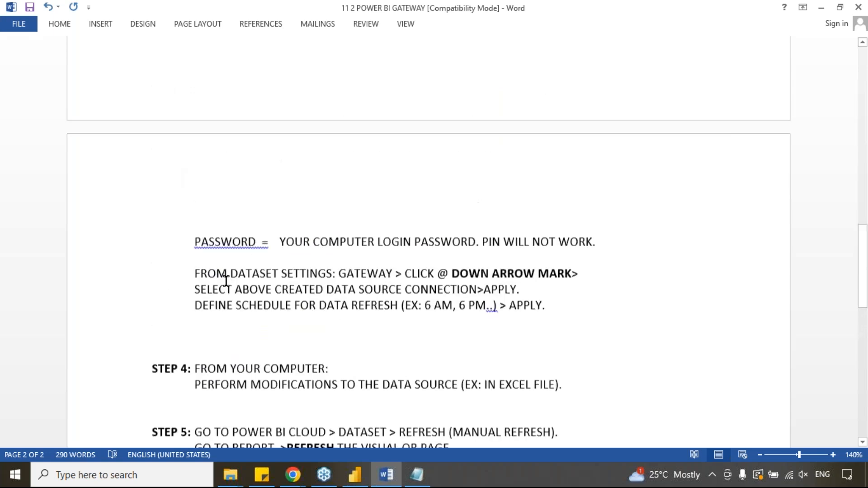
pyautogui.scroll(-7, 226, 280)
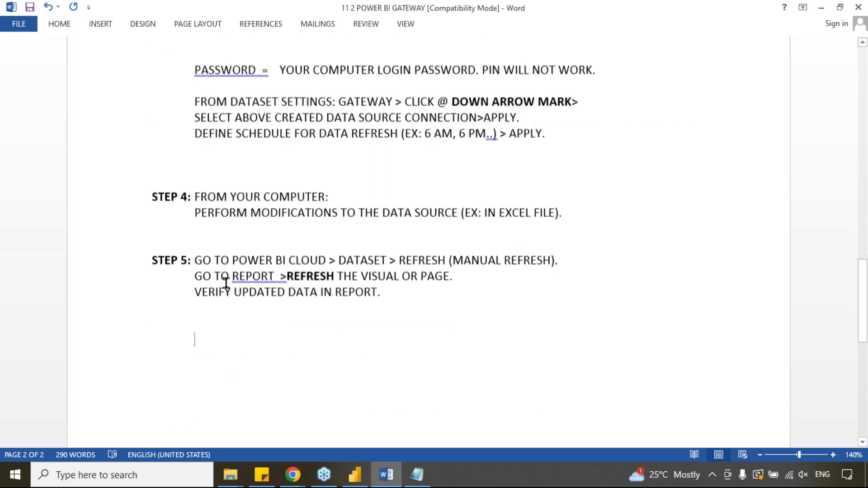
pyautogui.write('SYN')
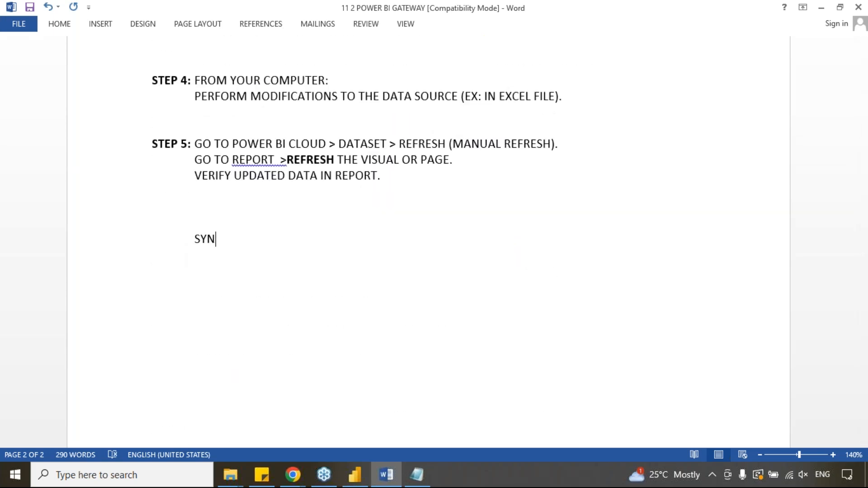
pyautogui.write('OPSYS:')
pyautogui.press('Return')
pyautogui.write('STEP 1:\tDESIGN POWER BI INTERACTIVE REPORT \tPUBLISH TO CLOUD  STEP 2:\tINSTALL, CONFIGURE PERSONAL GATEWAY  STEP 3:\tGO TO WORKSPACE > SEMANTIC MODEL > SELECT ABOVE GATEWAY \tEDIT CREDENTIAL > CHOOSE : PUBLIC CONNECTION OPTION  STEP 4:\tPERFORM CHANGES TO SOURCE DATA. \tGO TO WORKSPACE > SEMANTIC MODEL > REFRESH \tGO TO WORKSPACE > REPORT > REFRESH > VERIFY THE CHANGES.')
# Remove the indent from the "SYNOPSYS:" heading, make it bold, and save the document
pyautogui.click(193, 242)
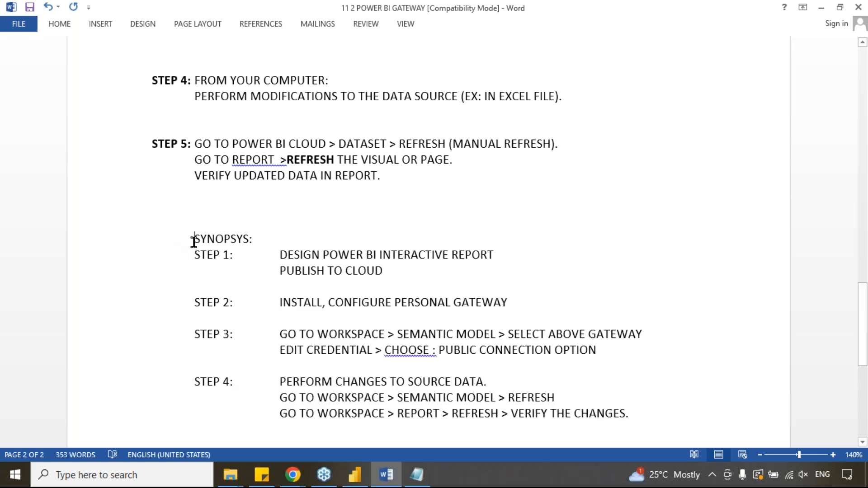
pyautogui.press('BackSpace')
pyautogui.moveTo(175, 242); pyautogui.dragTo(219, 239)
pyautogui.hotkey('ctrl', 'b')
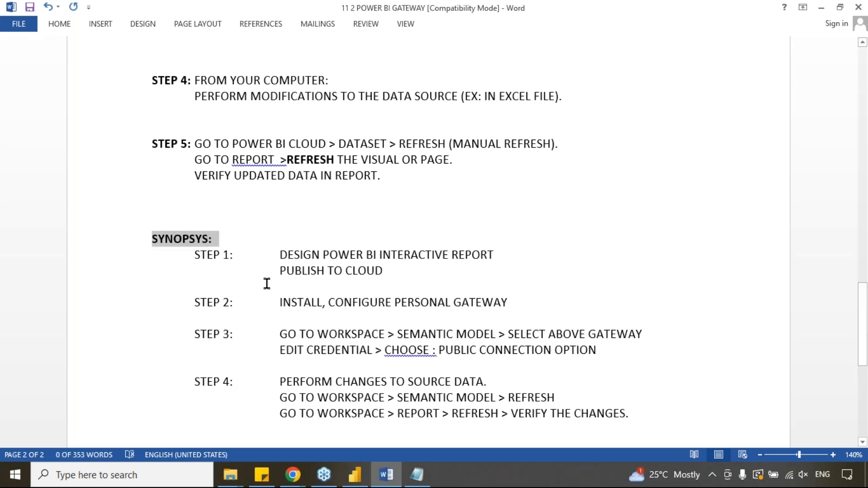
pyautogui.scroll(-2, 275, 284)
pyautogui.hotkey('ctrl', 's')
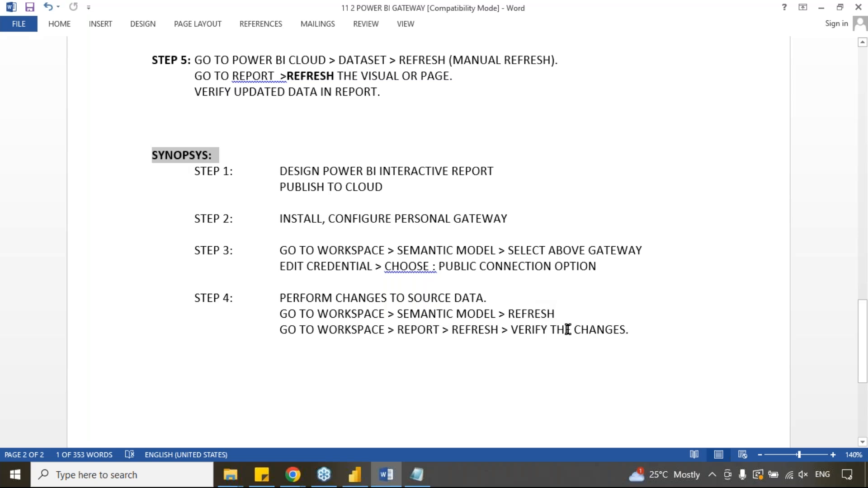
pyautogui.click(660, 342)
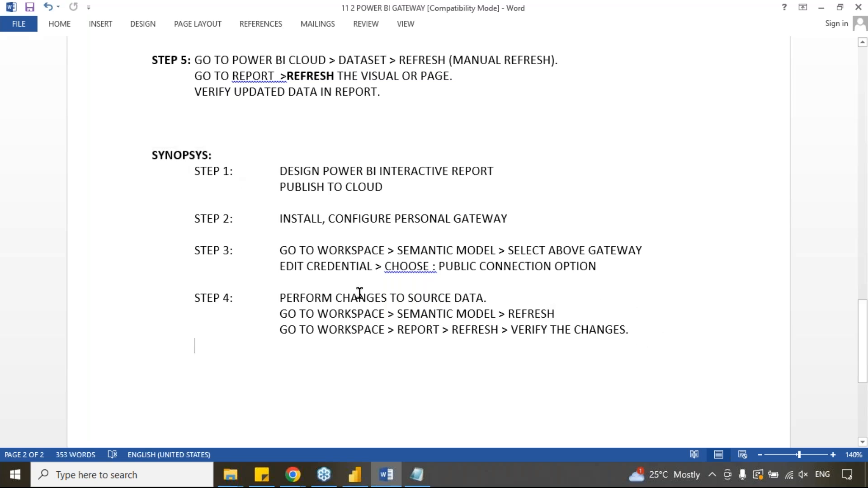
# Review the document's earlier setup steps and the data gateway diagram above them
pyautogui.scroll(15, 419, 290)
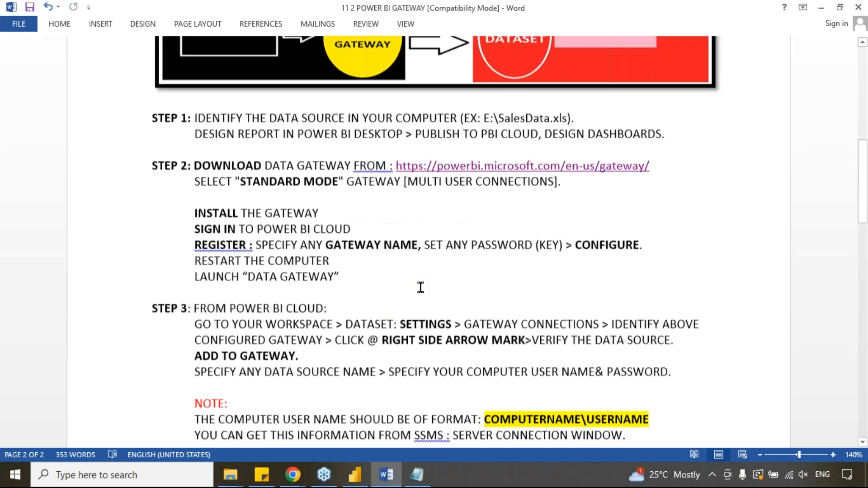
pyautogui.scroll(1, 420, 287)
pyautogui.click(856, 10)
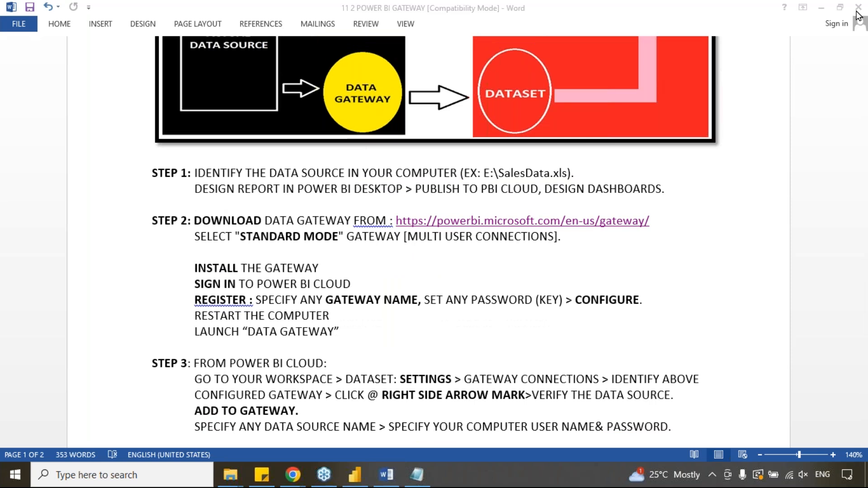
pyautogui.scroll(3, 552, 244)
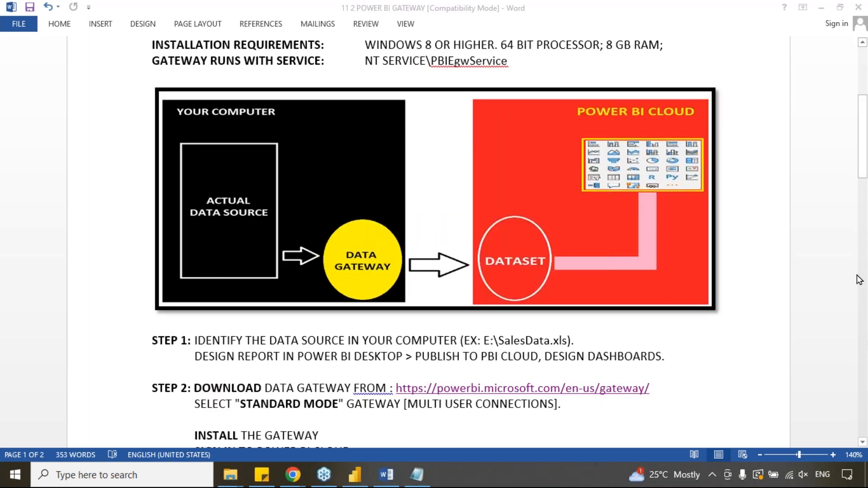